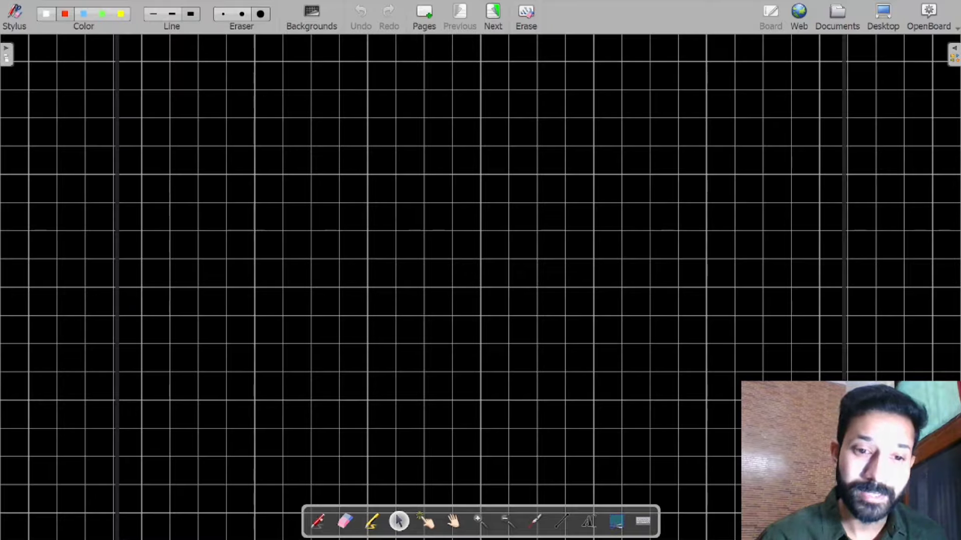
Step: Select the red freehand pen from the bottom toolbar
left_click(317, 521)
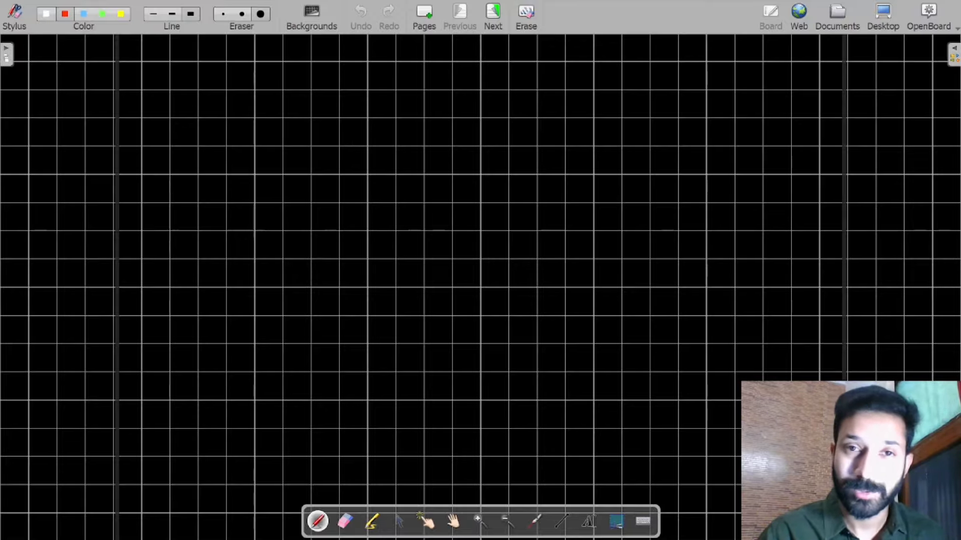
Step: Handwrite 'DU LLB 2025' in red across the top and draw a long underline beneath it
mouse_move(218, 100)
left_mouse_down()
mouse_move(218, 128)
mouse_move(201, 135)
left_mouse_up()
left_click_drag(267, 105, 285, 129)
left_click_drag(344, 113, 357, 138)
left_click_drag(375, 118, 404, 143)
left_click_drag(405, 105, 411, 141)
mouse_move(497, 109)
left_mouse_down()
mouse_move(521, 137)
mouse_move(599, 141)
left_mouse_up()
left_click_drag(653, 109, 624, 142)
left_click_drag(181, 163, 642, 178)
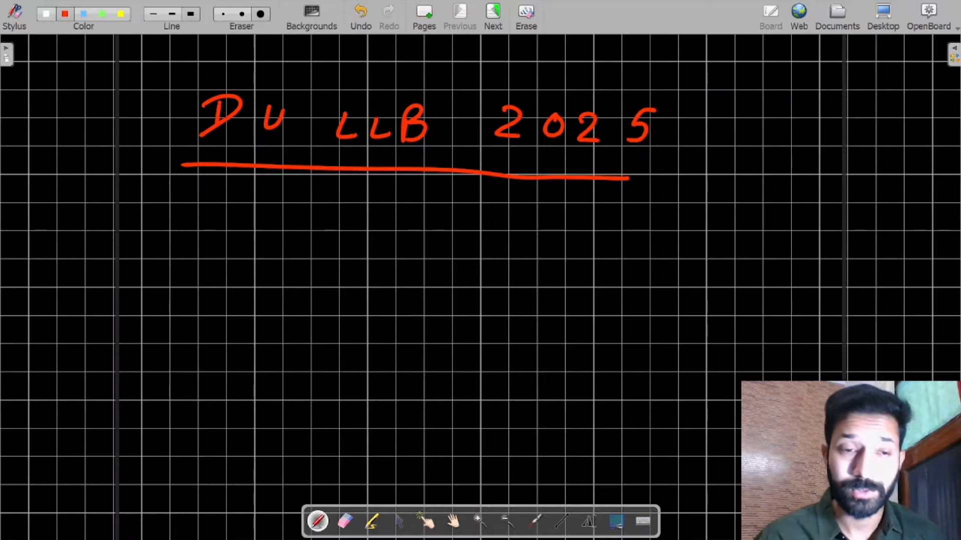
Step: Write 'CUET PG 2025' in red below the heading and underline it
mouse_move(153, 201)
left_mouse_down()
mouse_move(155, 223)
mouse_move(213, 224)
mouse_move(270, 202)
left_mouse_up()
left_click_drag(258, 203, 258, 225)
left_click_drag(325, 204, 326, 229)
left_click_drag(325, 198, 330, 217)
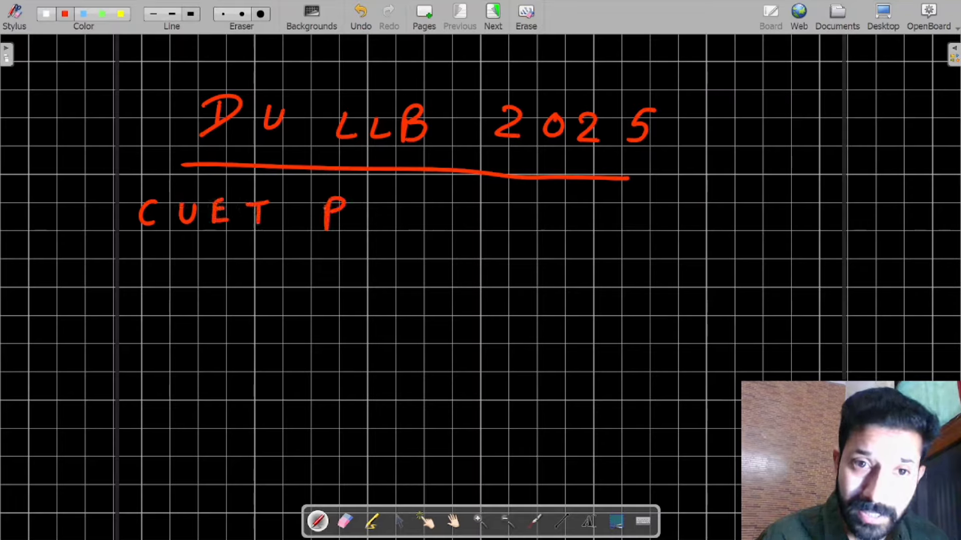
left_click_drag(374, 195, 368, 229)
mouse_move(430, 201)
left_mouse_down()
mouse_move(436, 225)
mouse_move(447, 222)
left_mouse_up()
mouse_move(461, 207)
left_mouse_down()
mouse_move(470, 223)
mouse_move(510, 230)
mouse_move(539, 202)
left_mouse_up()
left_click_drag(522, 204, 525, 228)
left_click_drag(153, 246, 387, 249)
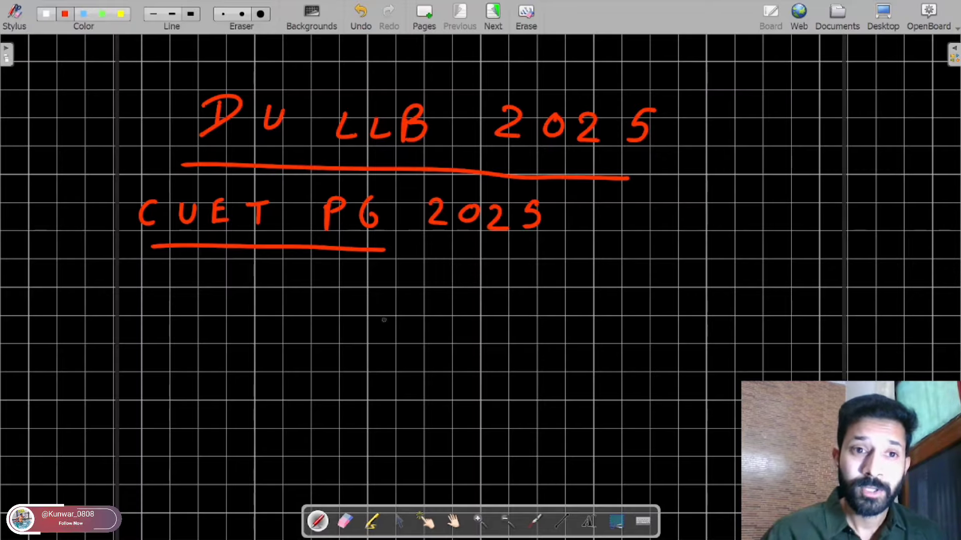
Step: Draw an arrow down to 'DU, BHU' and box 'CUET PG 2025'
mouse_move(274, 251)
left_mouse_down()
mouse_move(274, 267)
mouse_move(284, 263)
left_mouse_up()
mouse_move(204, 283)
left_mouse_down()
mouse_move(225, 306)
mouse_move(248, 306)
left_mouse_up()
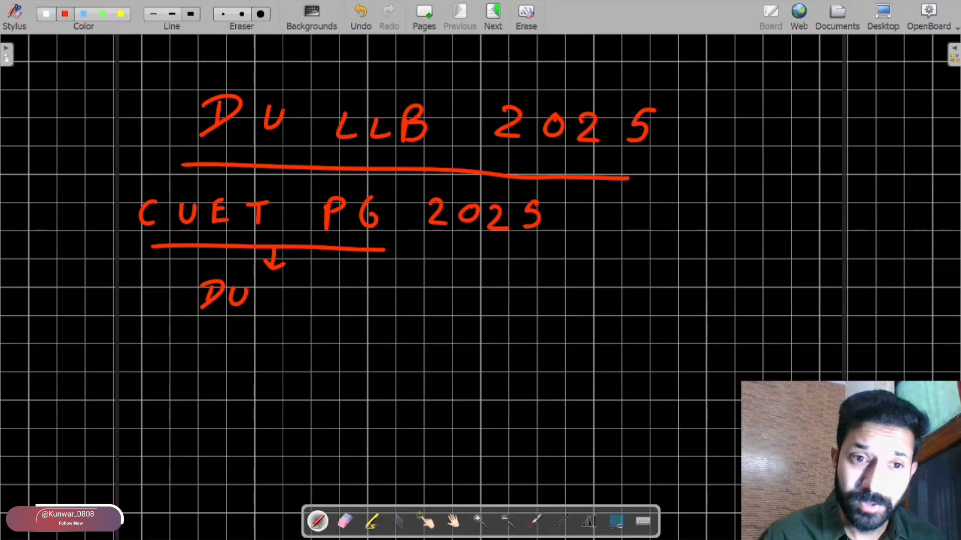
left_click_drag(256, 306, 260, 318)
mouse_move(284, 298)
left_mouse_down()
mouse_move(287, 318)
mouse_move(315, 310)
left_mouse_up()
mouse_move(326, 293)
left_mouse_down()
mouse_move(328, 313)
mouse_move(343, 315)
mouse_move(358, 293)
left_mouse_up()
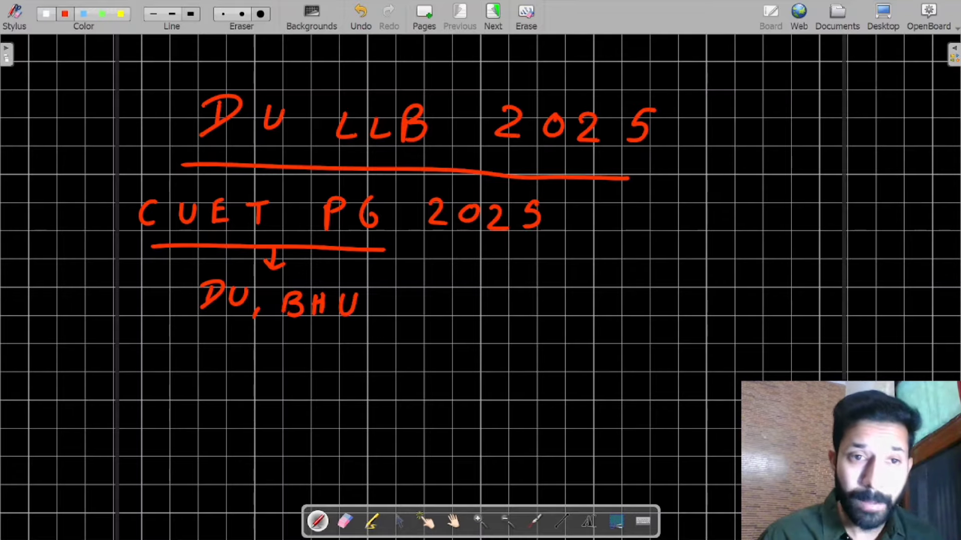
mouse_move(154, 247)
left_mouse_down()
mouse_move(429, 178)
mouse_move(379, 255)
left_mouse_up()
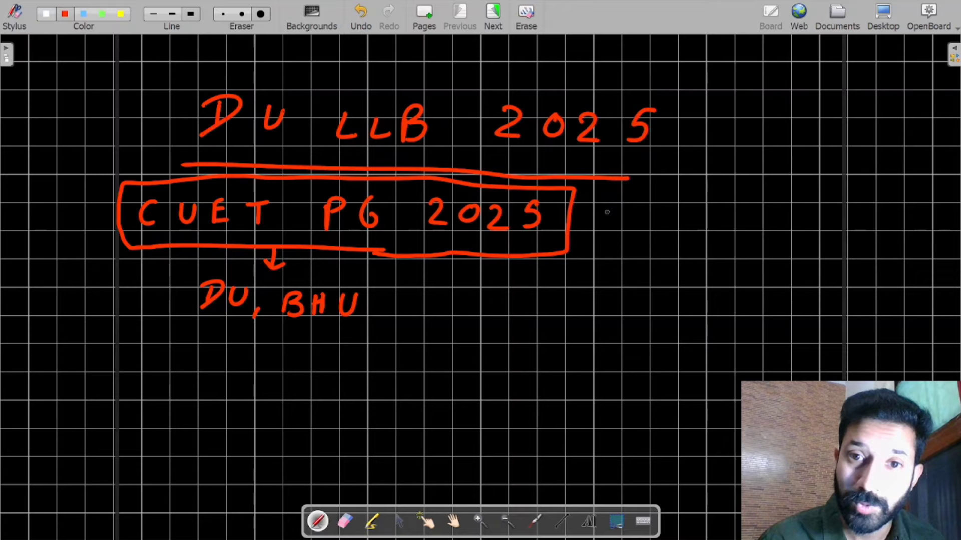
Step: Draw an arrow from the CUET box to an underlined 'COQP11'
left_click_drag(580, 218, 740, 225)
left_click_drag(758, 198, 755, 226)
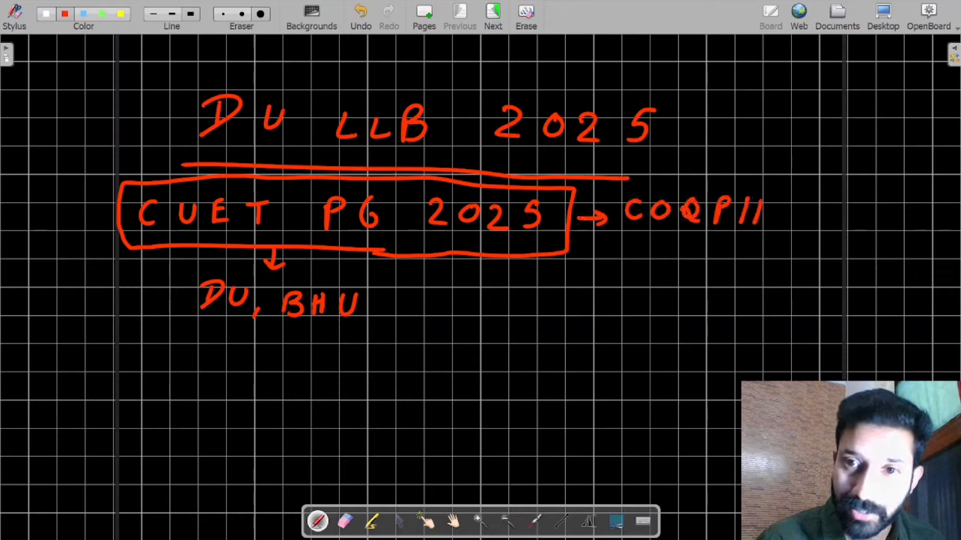
left_click_drag(593, 247, 763, 245)
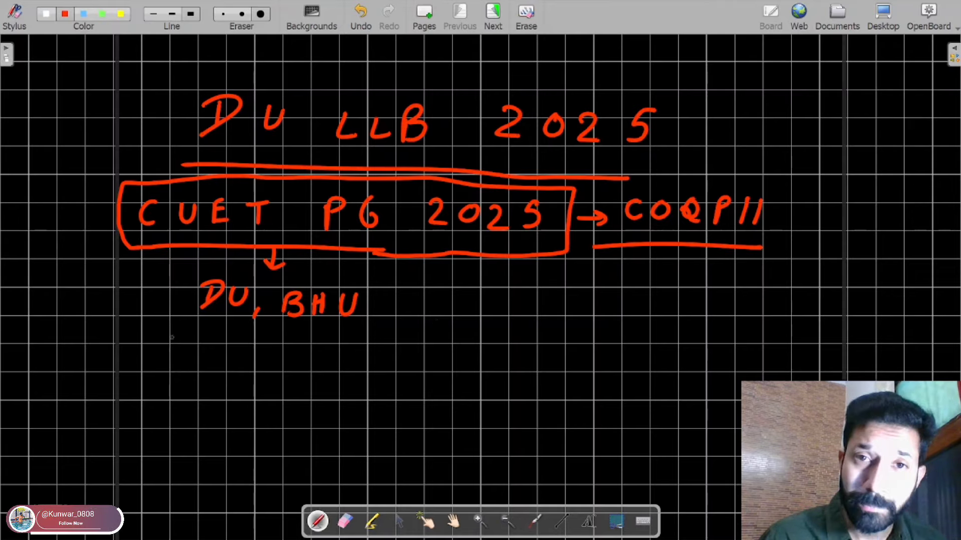
Step: Write '75Q - 105MIN' and '4M → -1' below DU, BHU, and box them
left_click_drag(158, 340, 171, 361)
mouse_move(222, 340)
left_mouse_down()
mouse_move(210, 359)
mouse_move(350, 370)
left_mouse_up()
mouse_move(371, 352)
left_mouse_down()
mouse_move(376, 371)
mouse_move(461, 377)
left_mouse_up()
left_click_drag(470, 361, 488, 375)
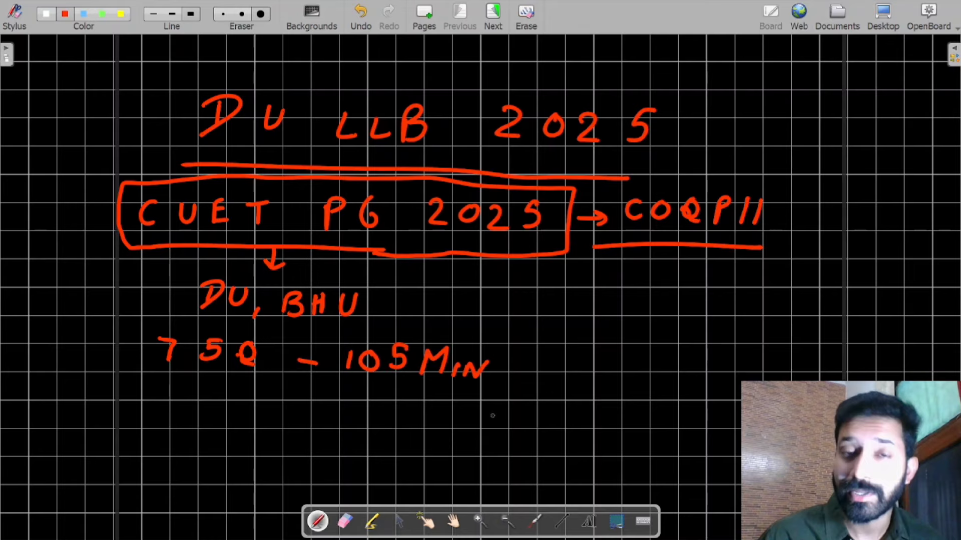
mouse_move(154, 382)
left_mouse_down()
mouse_move(241, 388)
mouse_move(202, 420)
mouse_move(316, 428)
mouse_move(420, 417)
mouse_move(434, 432)
left_mouse_up()
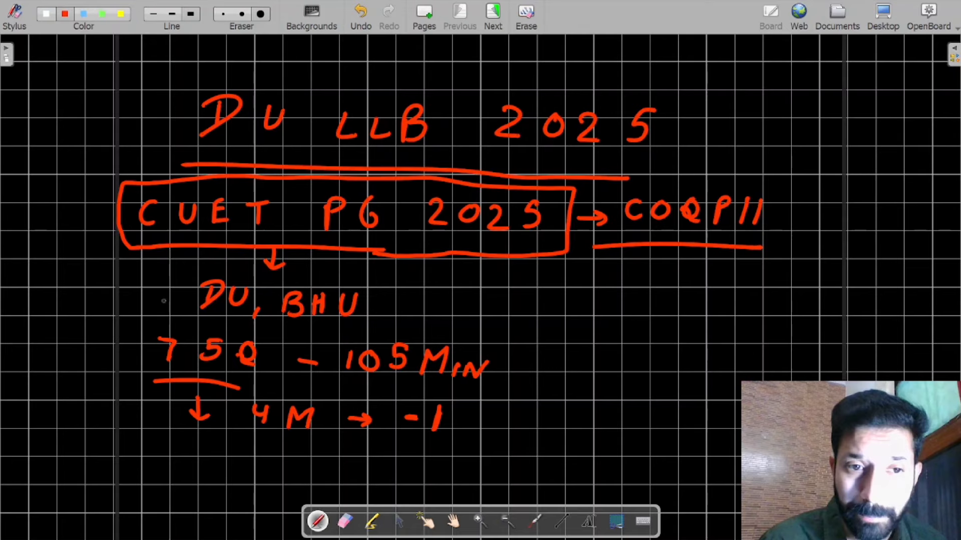
mouse_move(171, 310)
left_mouse_down()
mouse_move(121, 315)
mouse_move(113, 439)
left_mouse_up()
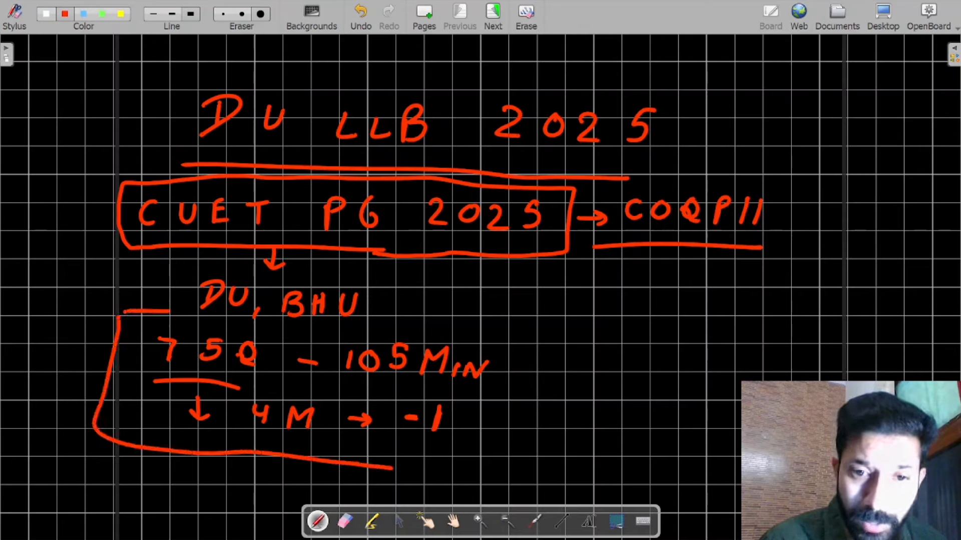
mouse_move(390, 473)
left_mouse_down()
mouse_move(538, 375)
mouse_move(430, 330)
mouse_move(176, 308)
left_mouse_up()
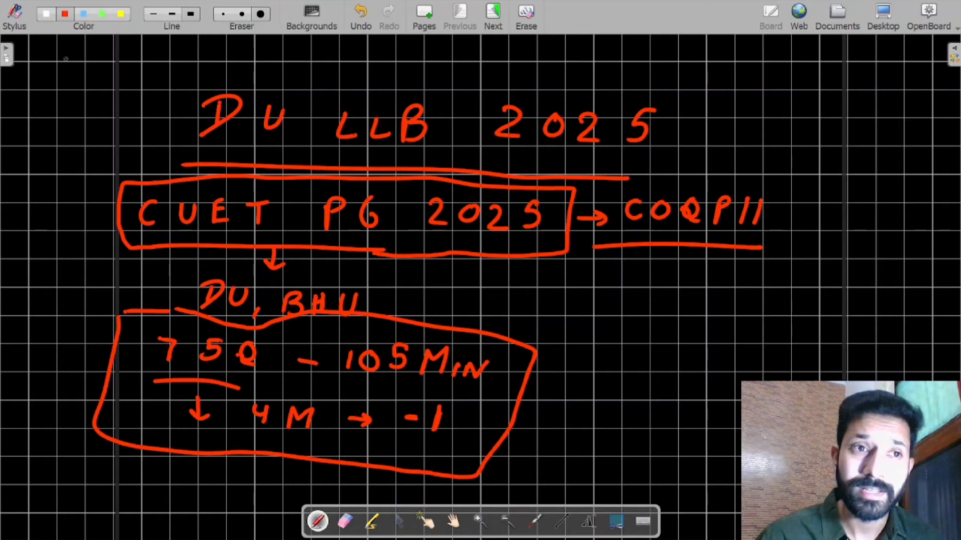
Step: Go to page 5, the English Comprehension syllabus slide, and hide the Pages sidebar
left_click(5, 54)
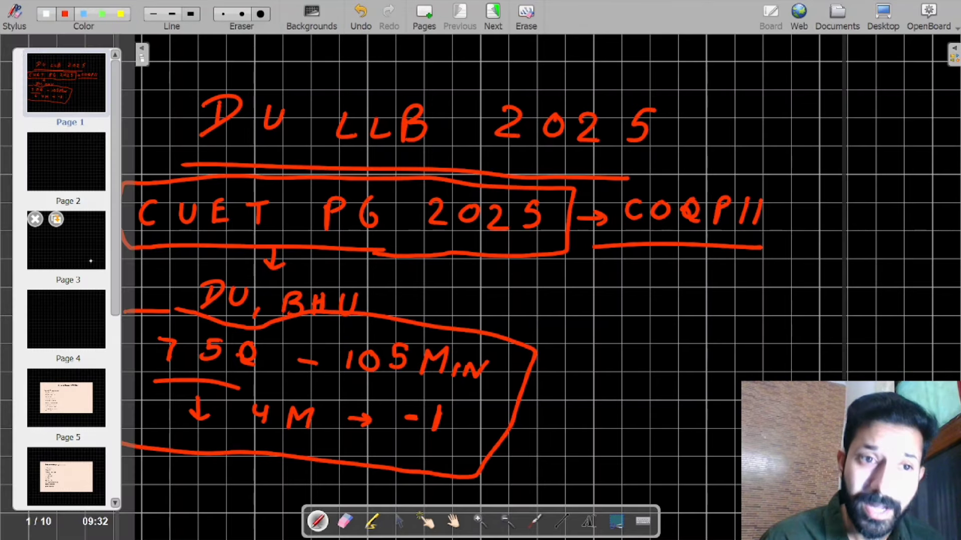
scroll(67, 300, "down", 2)
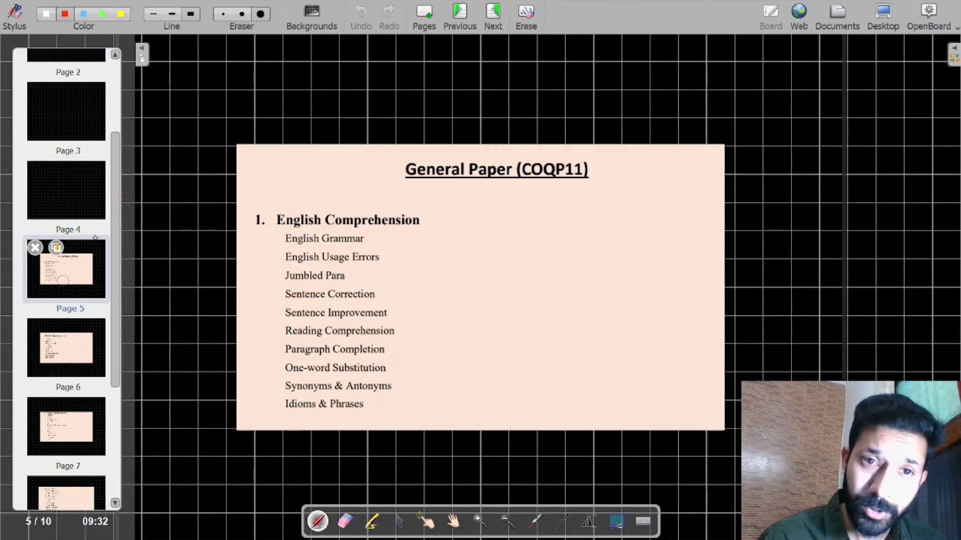
left_click(66, 271)
left_click(140, 52)
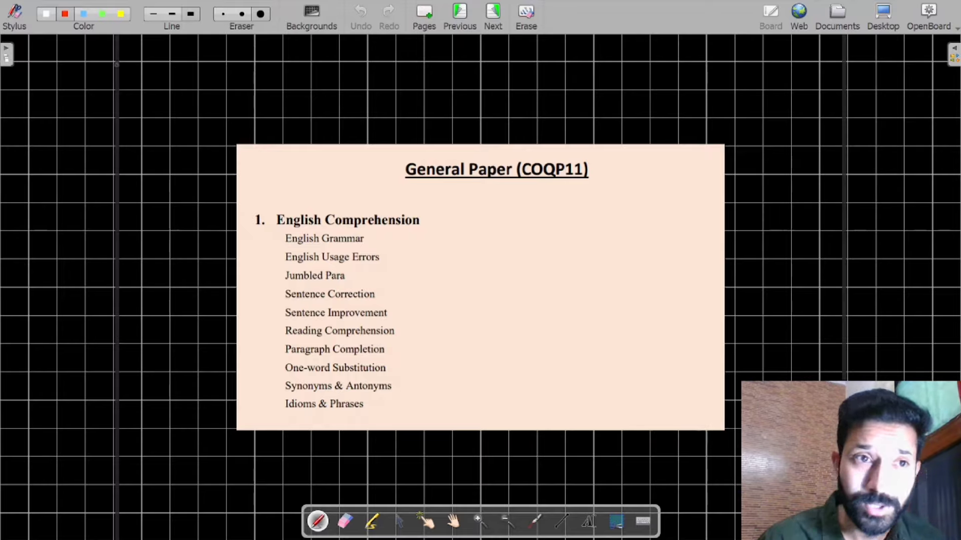
Step: Write and underline 'LANG.' above the slide and bracket the English Comprehension topics
mouse_move(241, 107)
left_mouse_down()
mouse_move(249, 122)
mouse_move(274, 125)
mouse_move(299, 106)
mouse_move(323, 125)
mouse_move(336, 120)
left_mouse_up()
left_click_drag(214, 131, 369, 135)
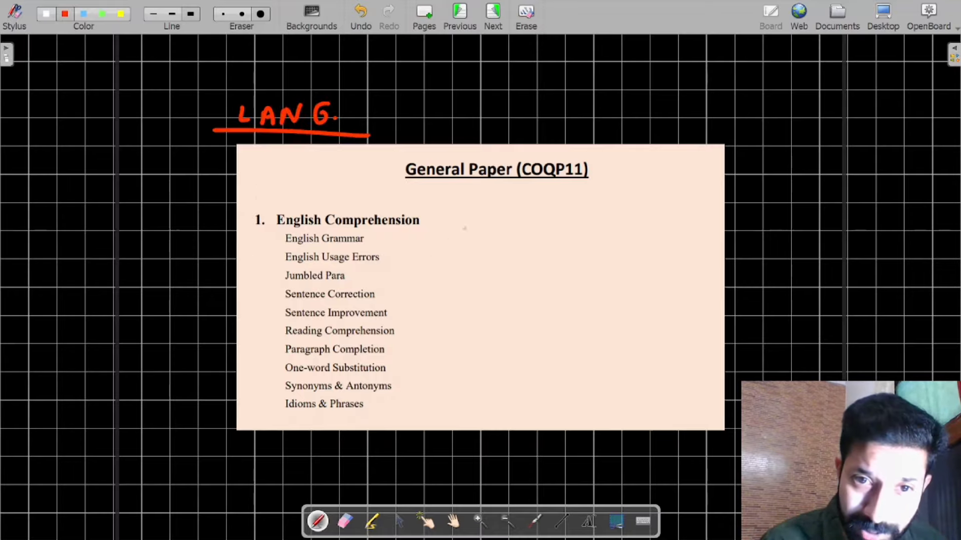
mouse_move(448, 215)
left_mouse_down()
mouse_move(446, 353)
mouse_move(424, 409)
left_mouse_up()
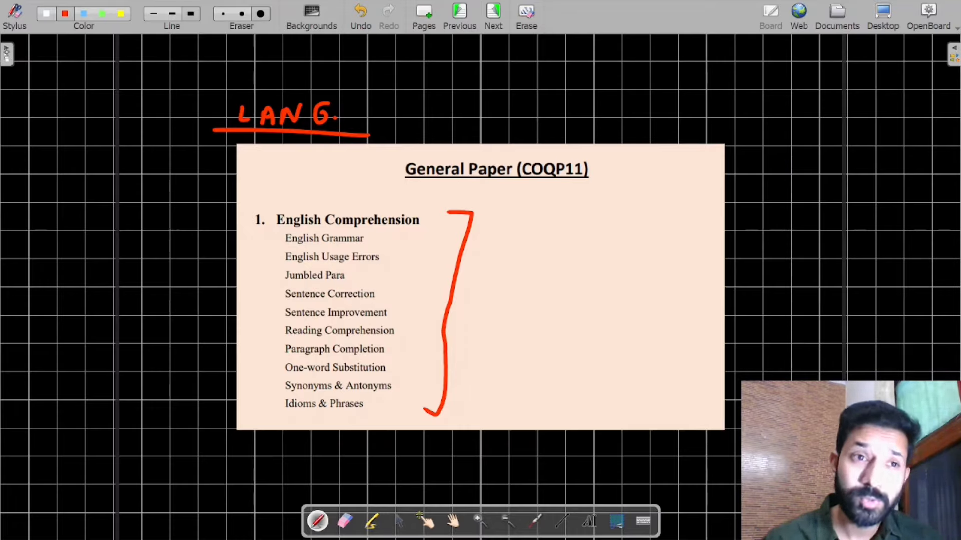
Step: Bracket the Hindi comprehension topics on page 6, then return to page 5
left_click(6, 55)
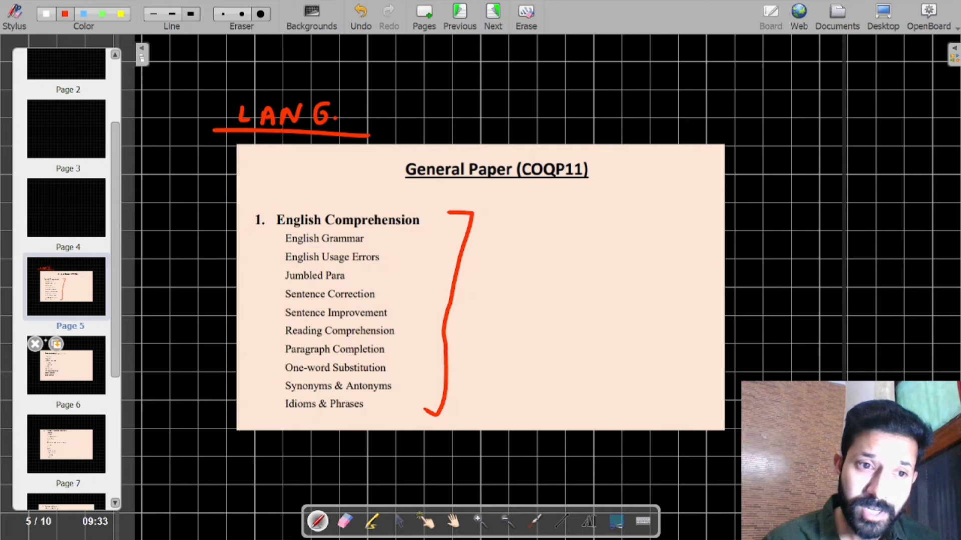
left_click(66, 365)
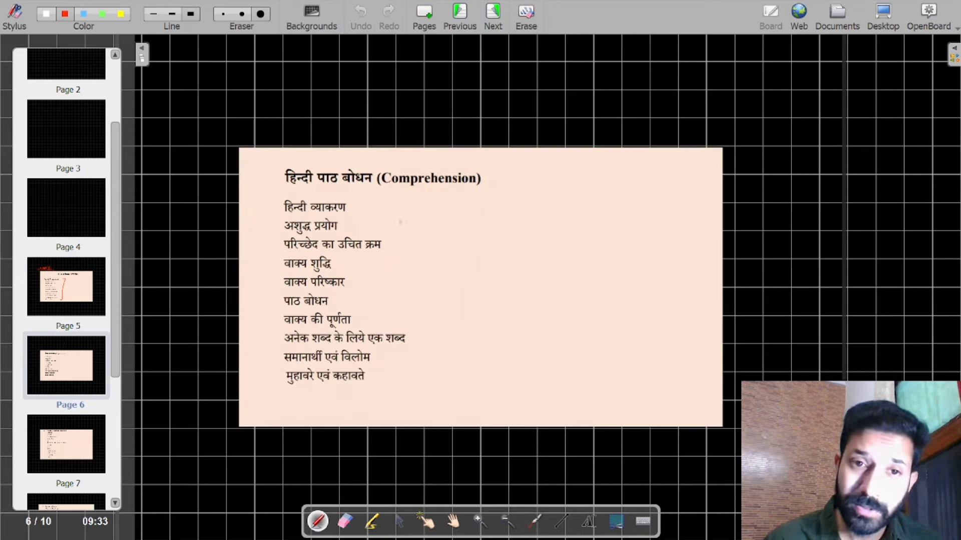
mouse_move(409, 199)
left_mouse_down()
mouse_move(439, 201)
mouse_move(417, 387)
mouse_move(401, 406)
left_mouse_up()
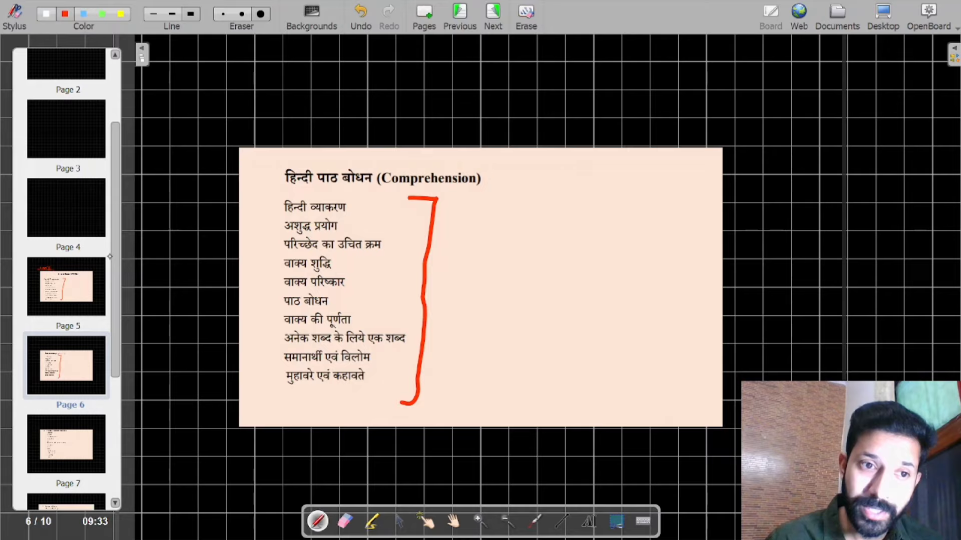
left_click(66, 286)
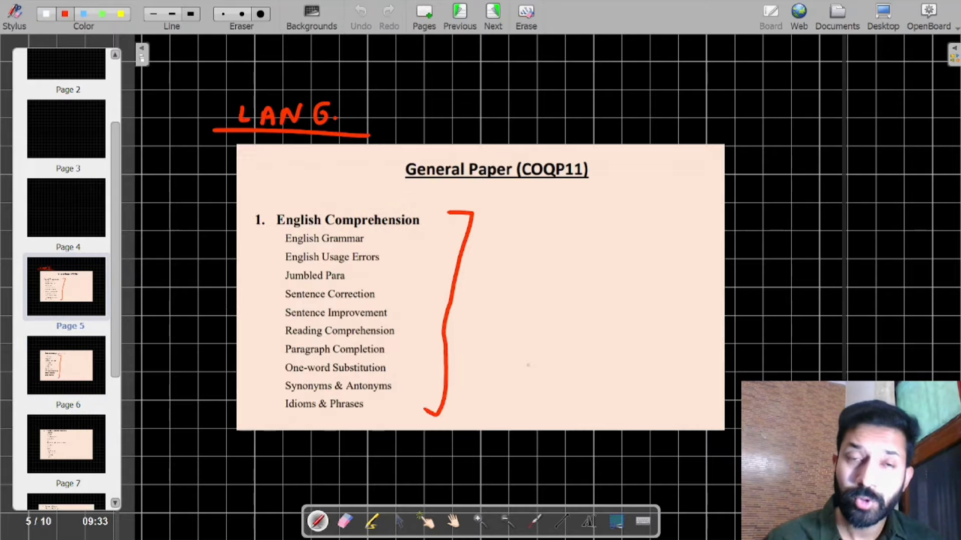
scroll(68, 300, "down", 3)
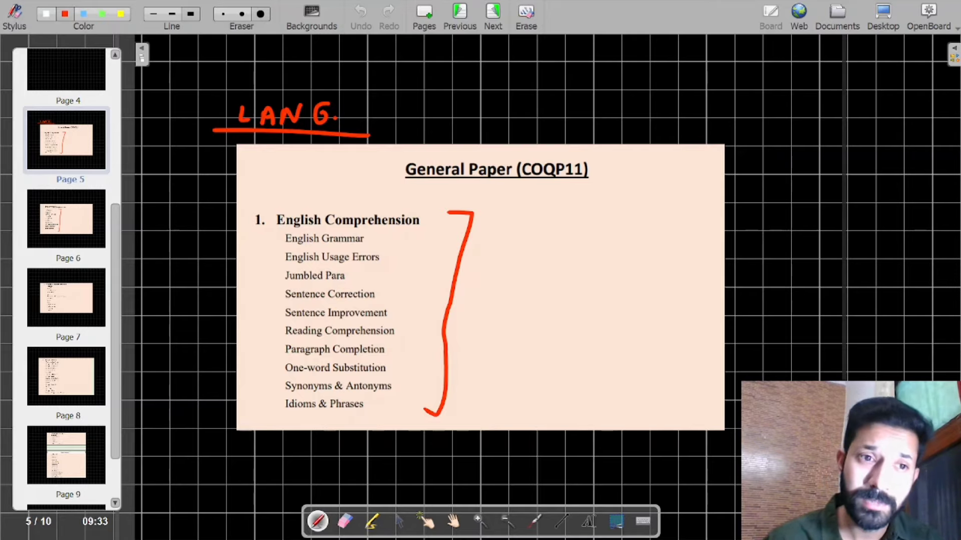
Step: On page 7, bracket the General Knowledge list and dash Literature, History, Science, Trade Awareness
left_click(66, 297)
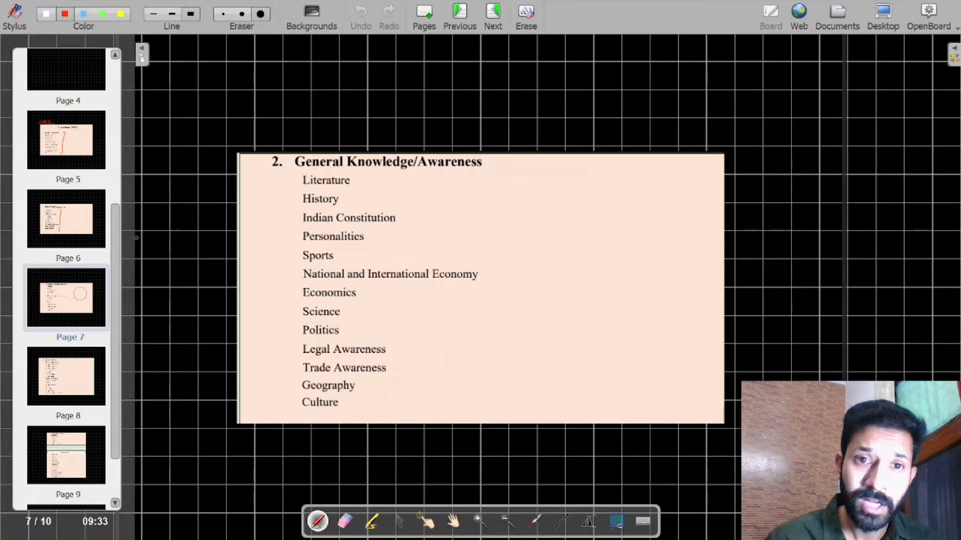
left_click(142, 54)
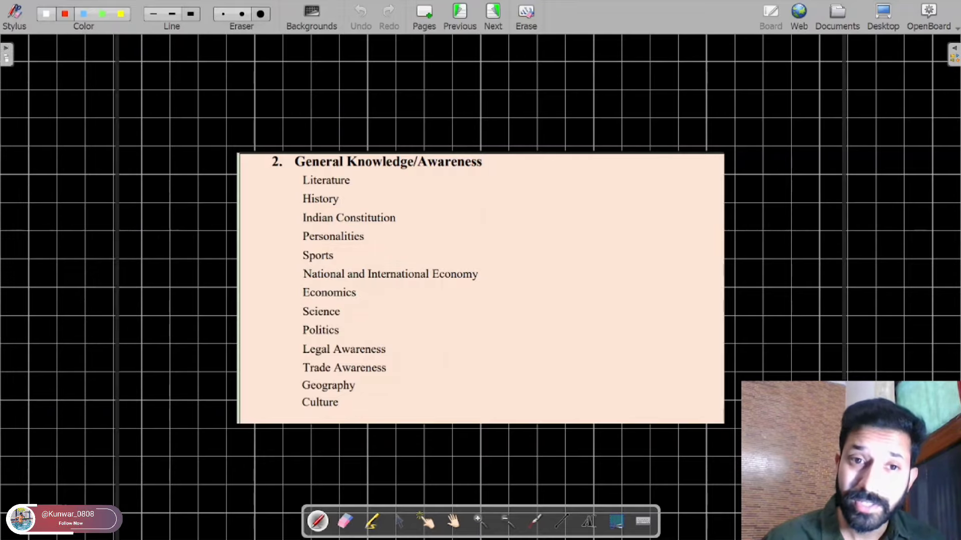
left_click_drag(499, 159, 467, 423)
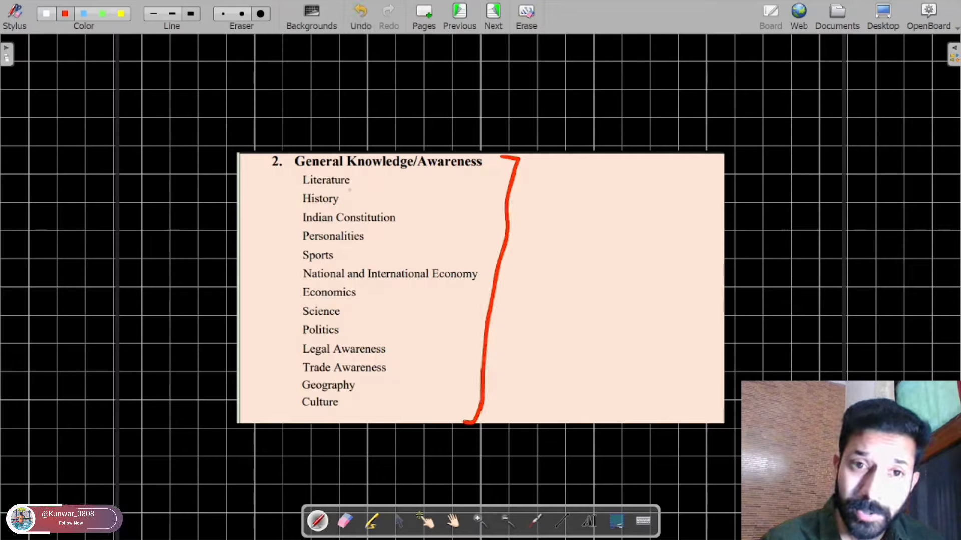
mouse_move(356, 181)
left_mouse_down()
mouse_move(367, 183)
mouse_move(365, 205)
mouse_move(415, 220)
left_mouse_up()
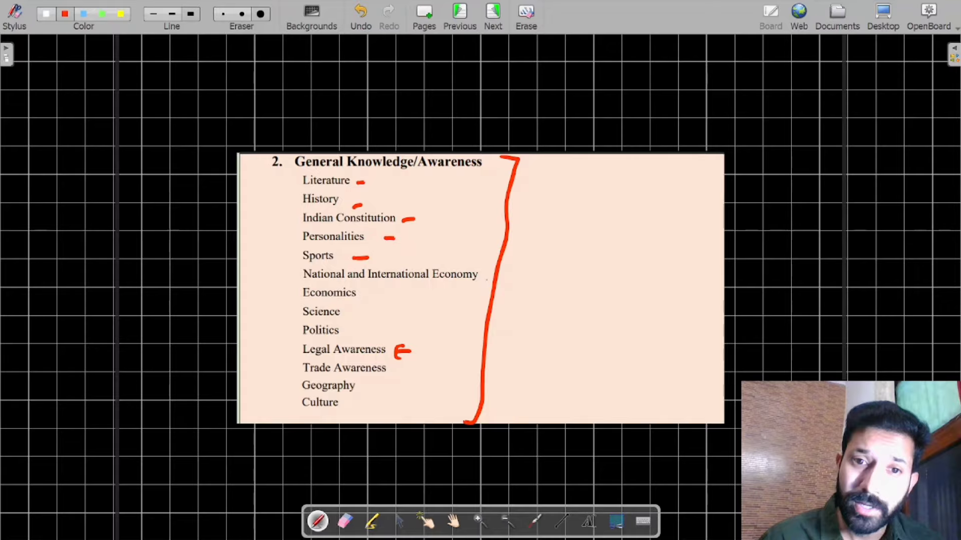
left_click_drag(354, 313, 370, 311)
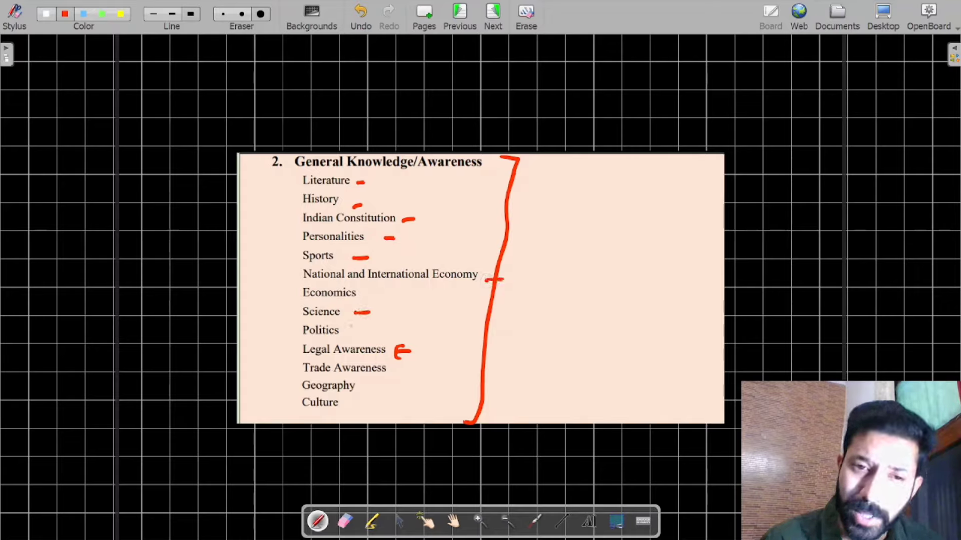
left_click_drag(392, 373, 408, 371)
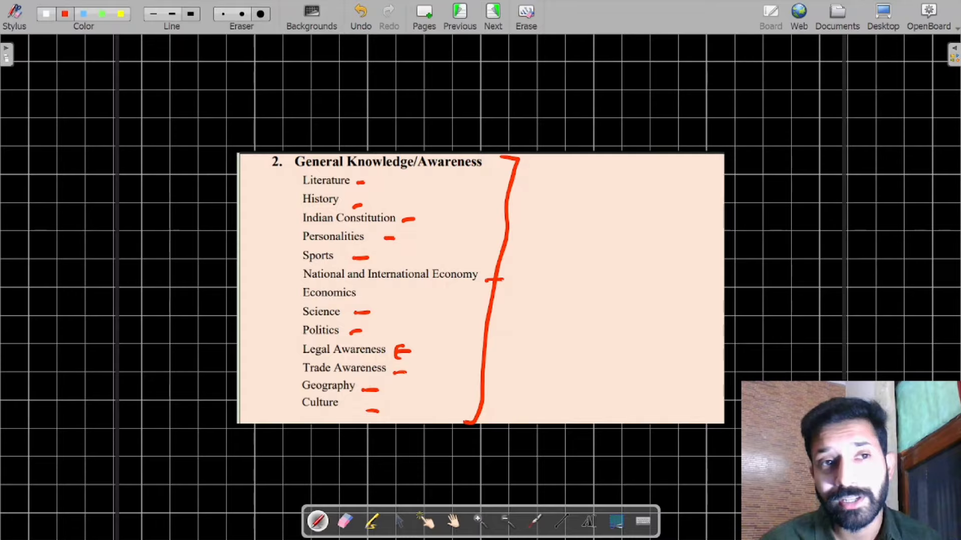
left_click(6, 53)
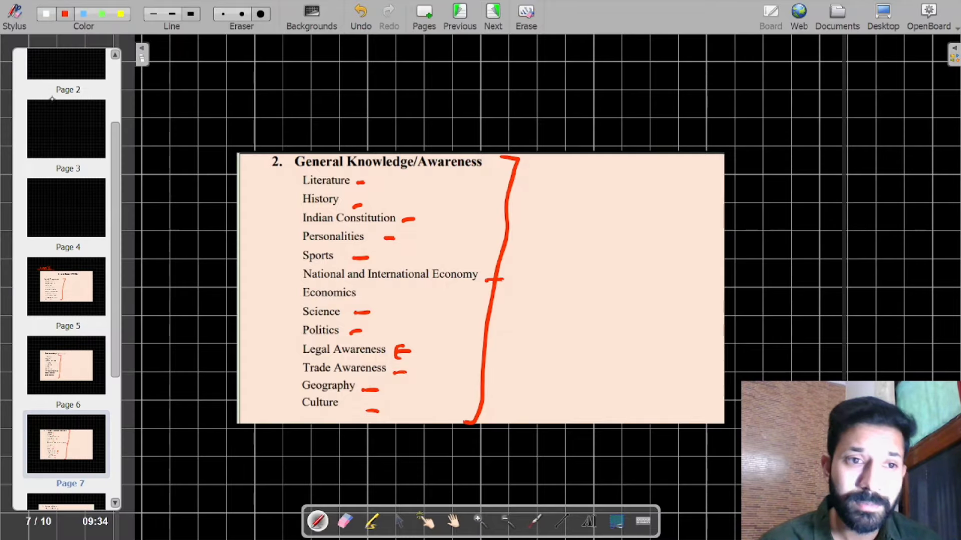
scroll(67, 301, "down", 3)
scroll(67, 300, "down", 2)
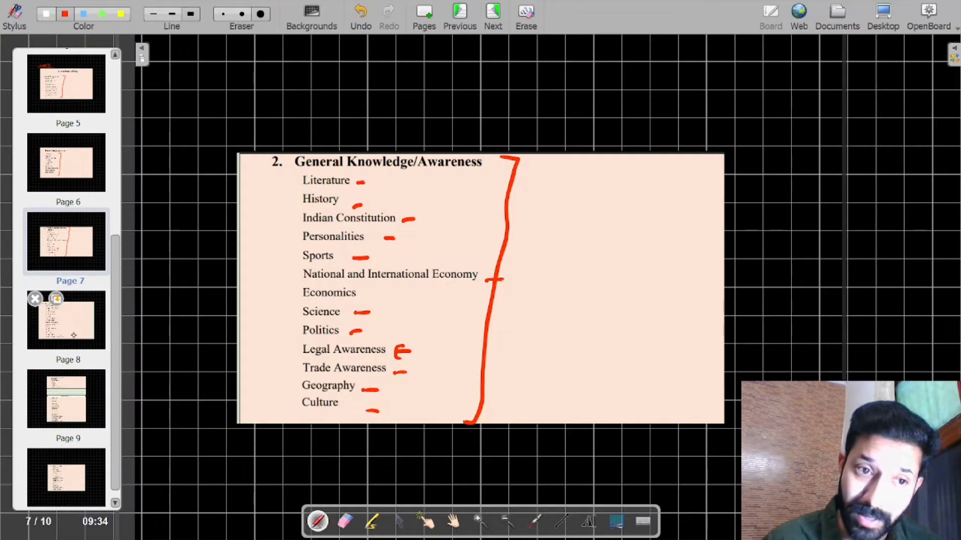
Step: On page 8, bracket Computer Basics with a middle arrow, then switch to the course website
left_click(68, 323)
left_click(143, 52)
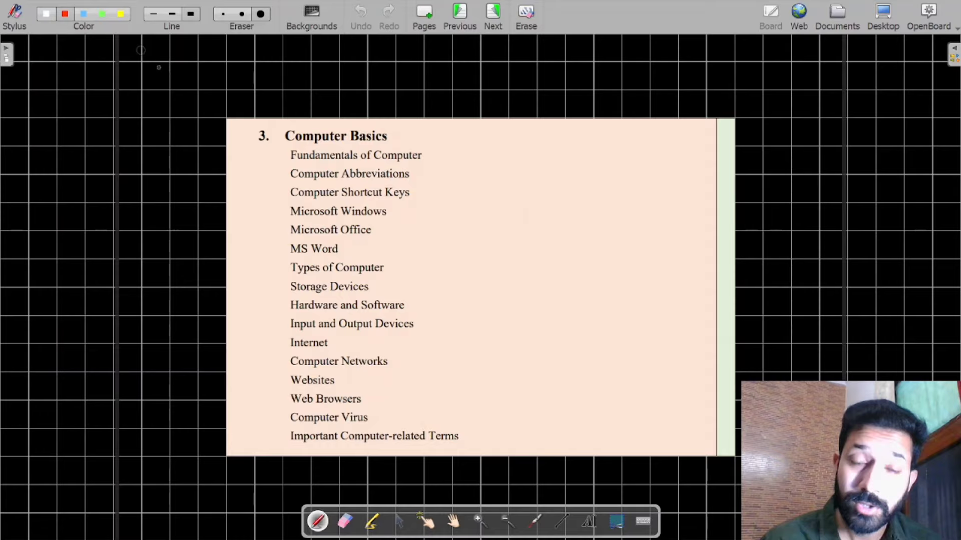
mouse_move(485, 131)
left_mouse_down()
mouse_move(518, 150)
mouse_move(499, 361)
mouse_move(476, 449)
left_mouse_up()
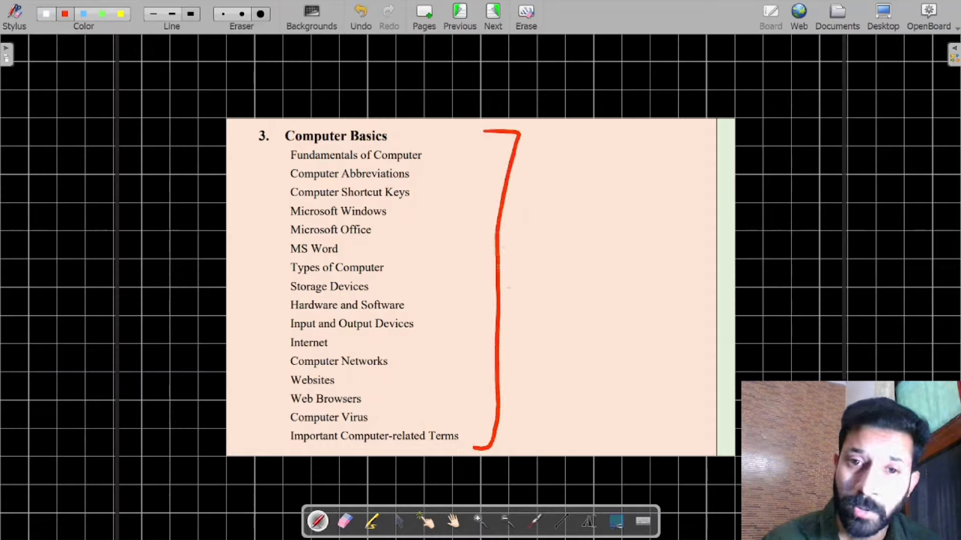
left_click_drag(511, 264, 512, 278)
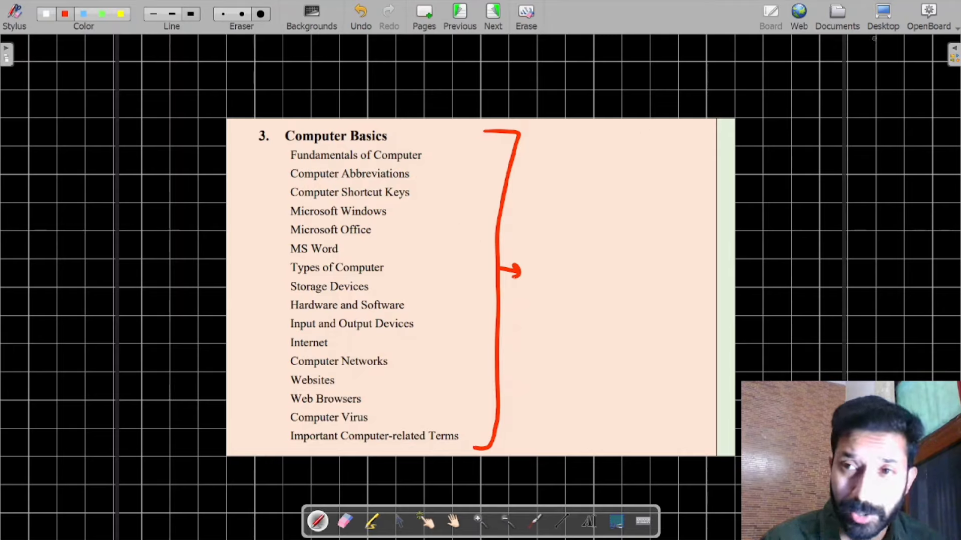
left_click(883, 15)
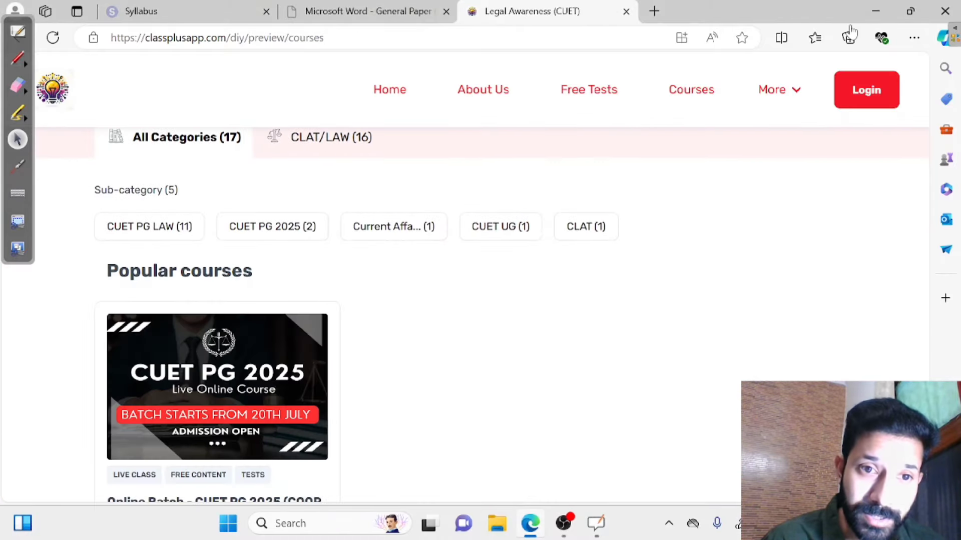
scroll(355, 315, "down", 3)
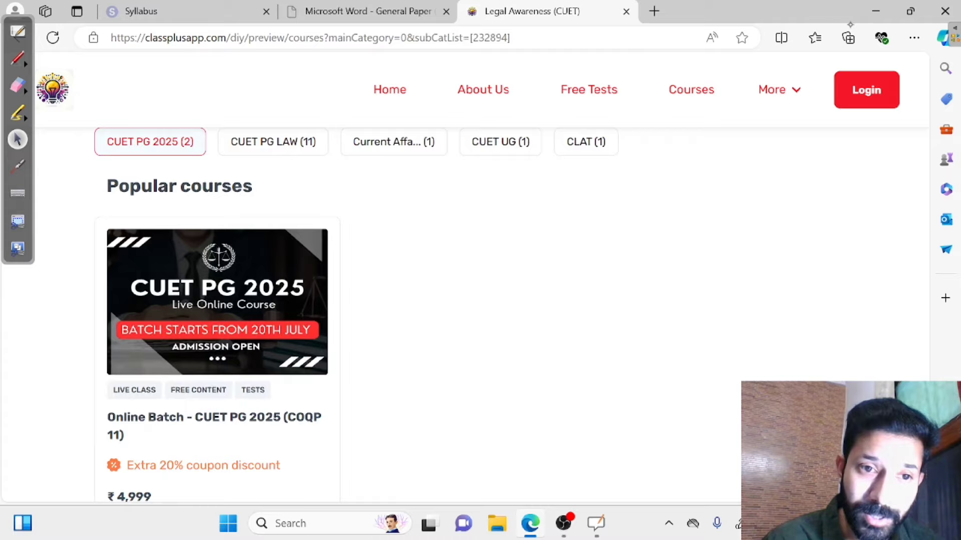
scroll(355, 316, "down", 2)
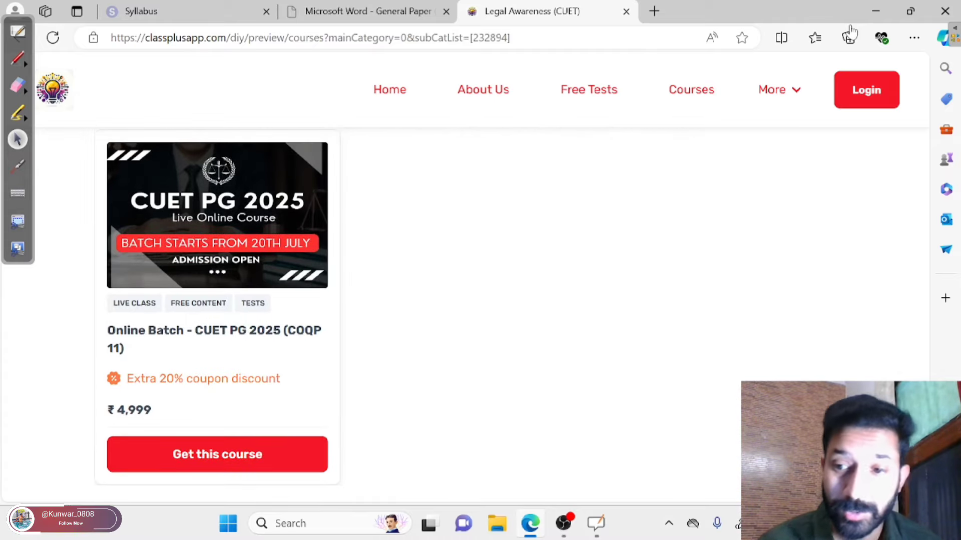
Step: Open the Online Batch - CUET PG 2025 course, circle the CUET20 offer, and apply it
left_click(241, 239)
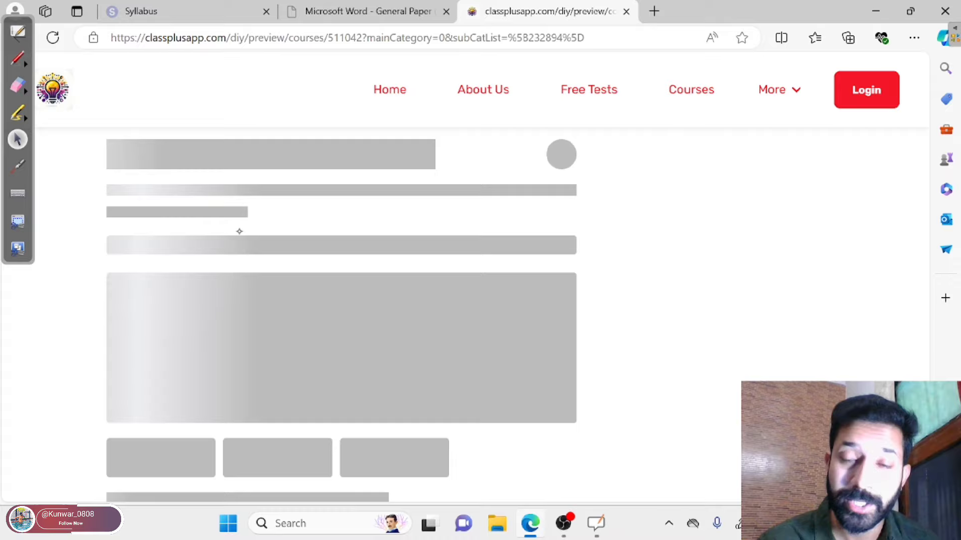
scroll(239, 231, "down", 2)
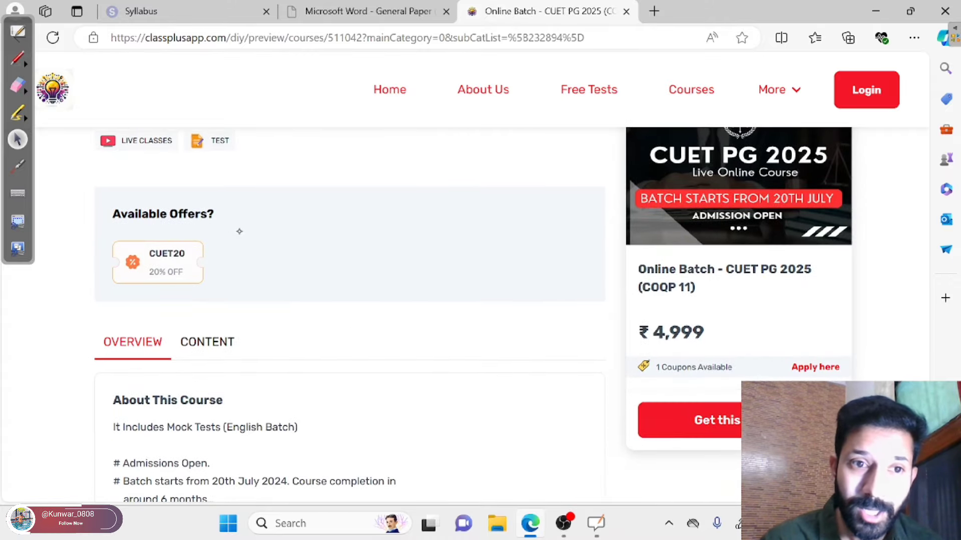
scroll(238, 231, "up", 2)
left_click(18, 60)
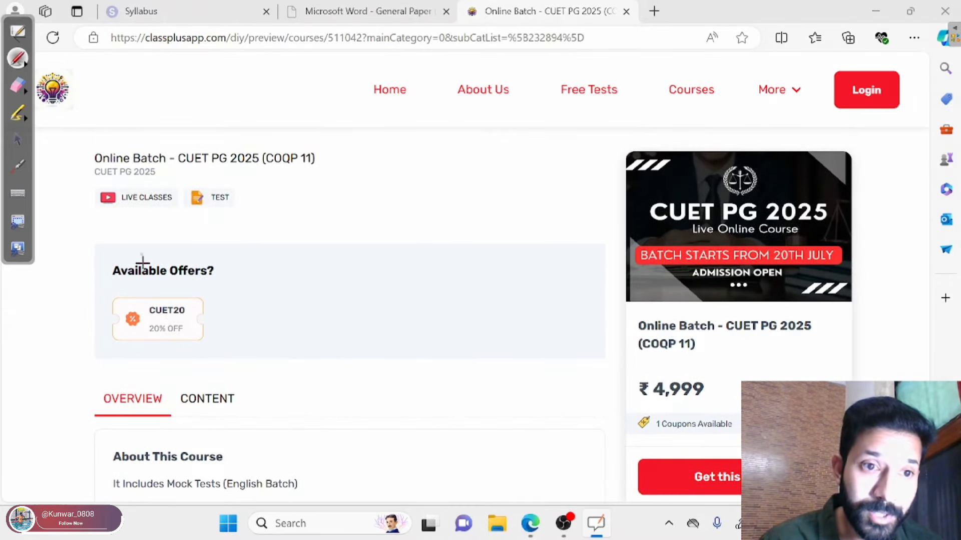
mouse_move(124, 281)
left_mouse_down()
mouse_move(229, 366)
mouse_move(109, 280)
left_mouse_up()
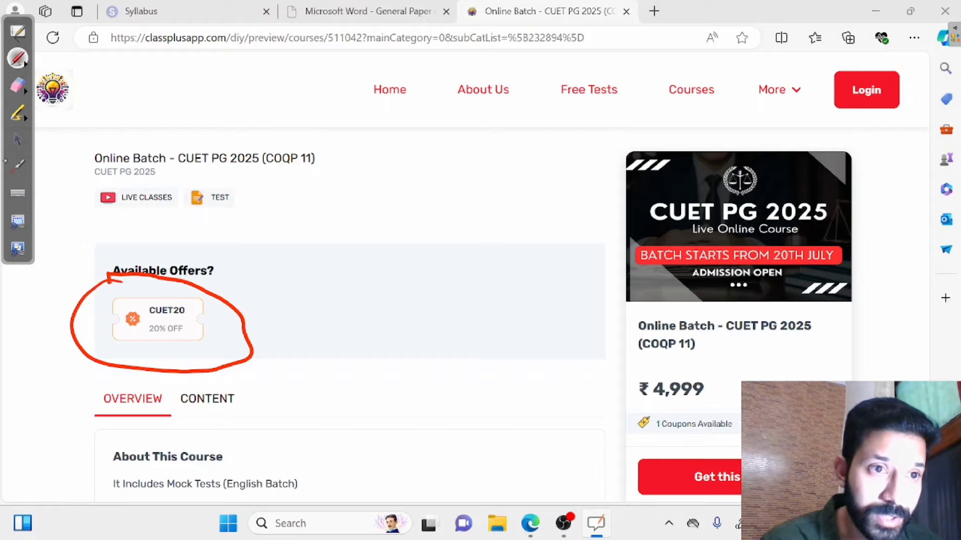
left_click(18, 139)
left_click(131, 282)
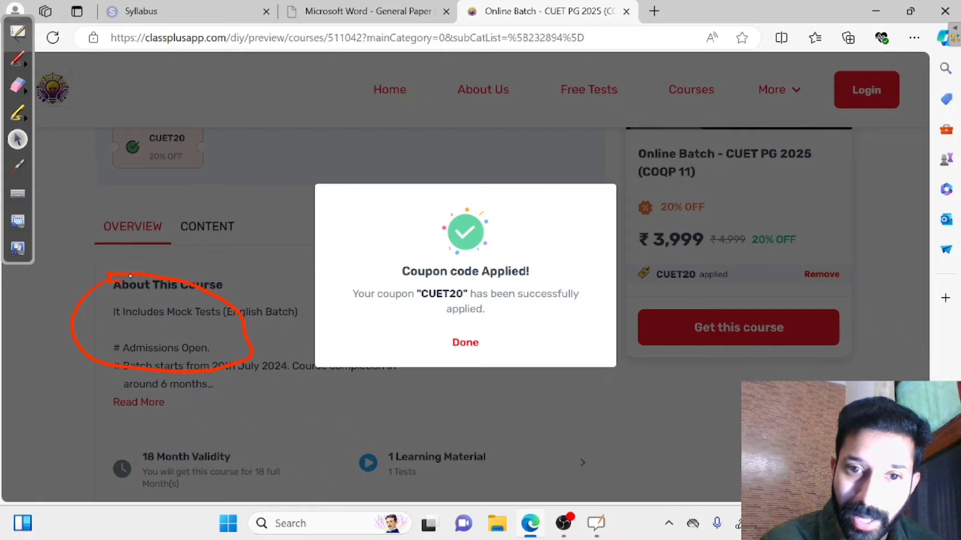
key("Escape")
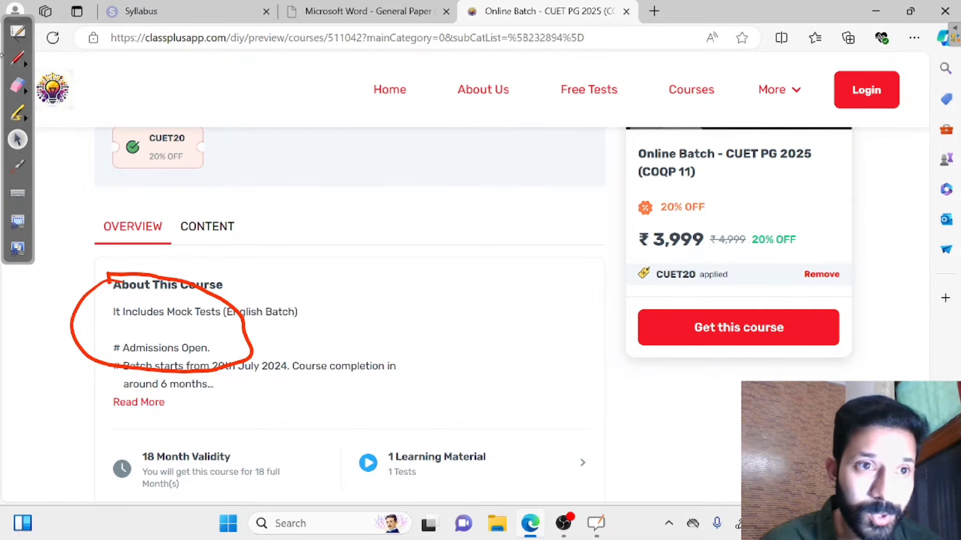
Step: Circle the ₹3,999 price, erase the annotations, and return to OpenBoard
mouse_move(668, 229)
left_mouse_down()
mouse_move(765, 309)
mouse_move(594, 248)
mouse_move(578, 194)
left_mouse_up()
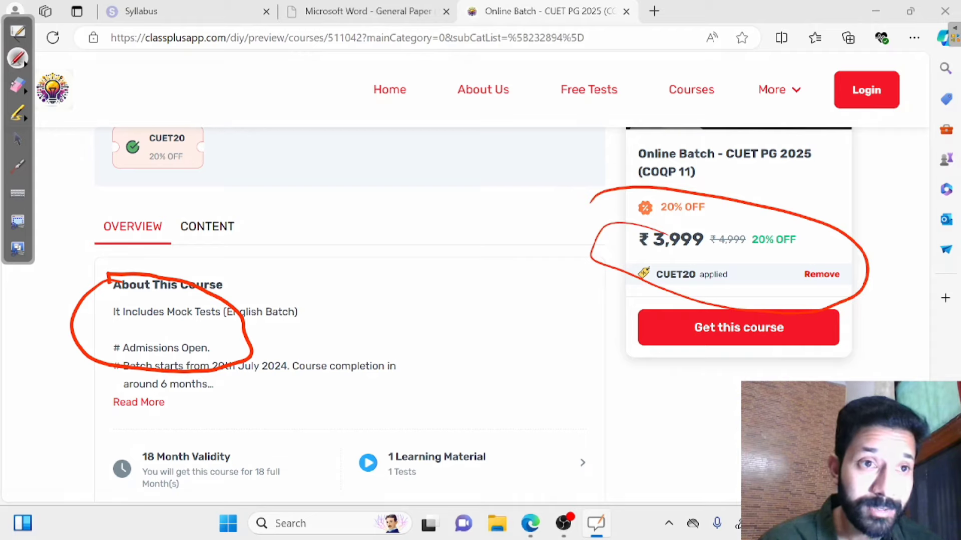
left_click(18, 87)
mouse_move(161, 284)
left_mouse_down()
mouse_move(90, 300)
mouse_move(169, 399)
mouse_move(248, 300)
mouse_move(372, 338)
mouse_move(609, 270)
mouse_move(601, 202)
mouse_move(859, 274)
mouse_move(855, 315)
mouse_move(644, 278)
left_mouse_up()
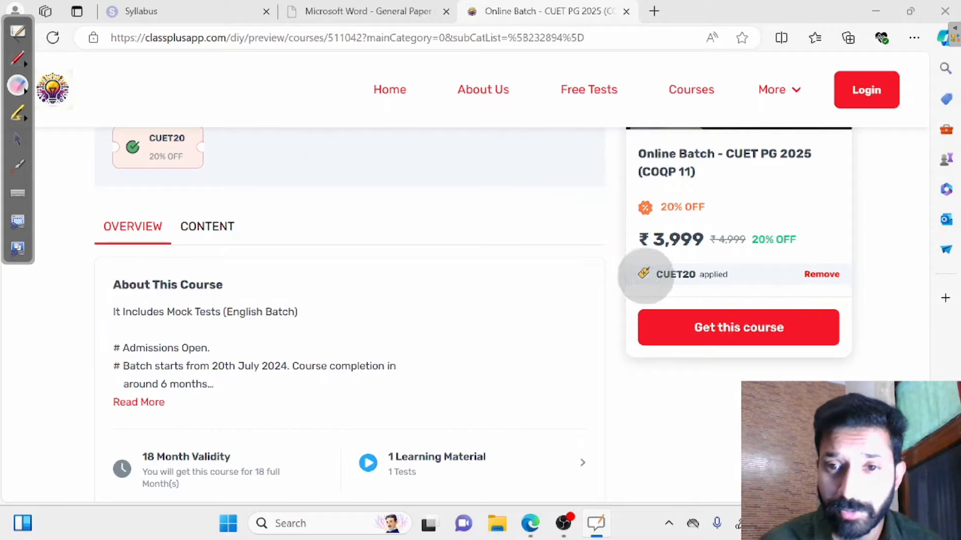
left_click(18, 138)
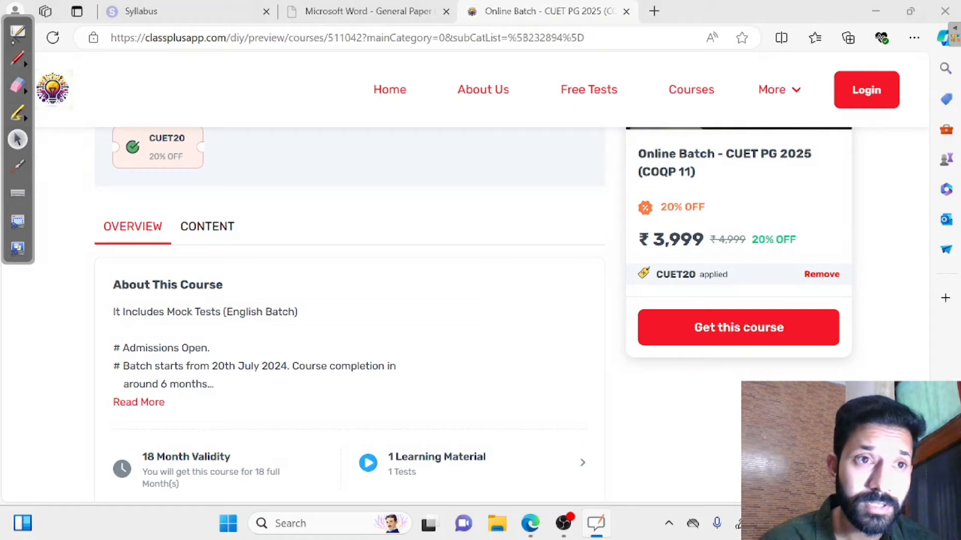
key("alt+Tab")
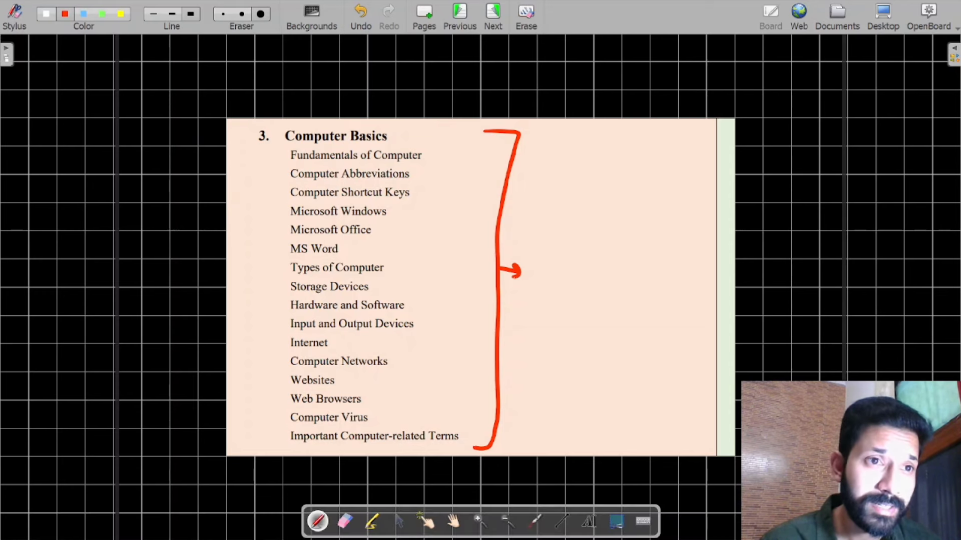
Step: On page 9, draw a red line down the right of the aptitude topic list
left_click(6, 54)
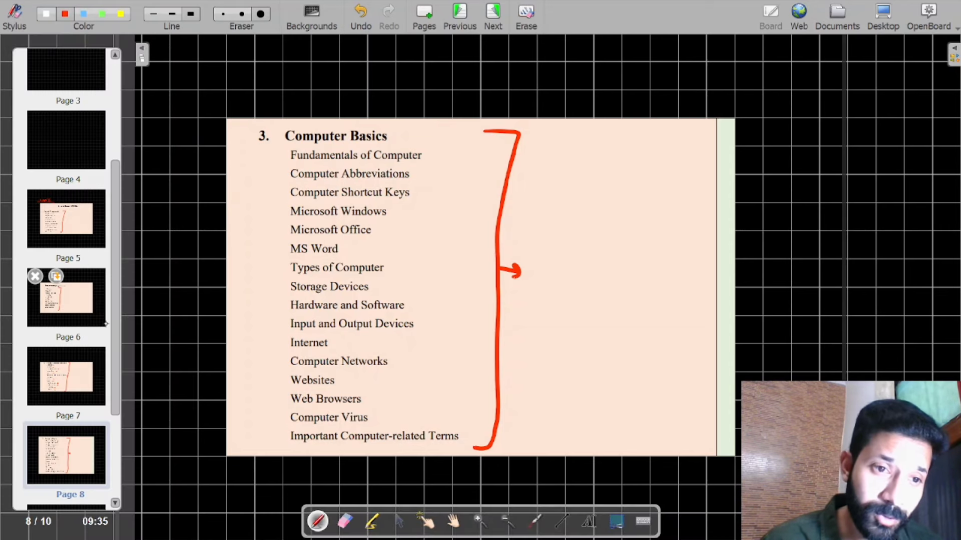
scroll(68, 300, "down", 5)
scroll(109, 405, "down", 1)
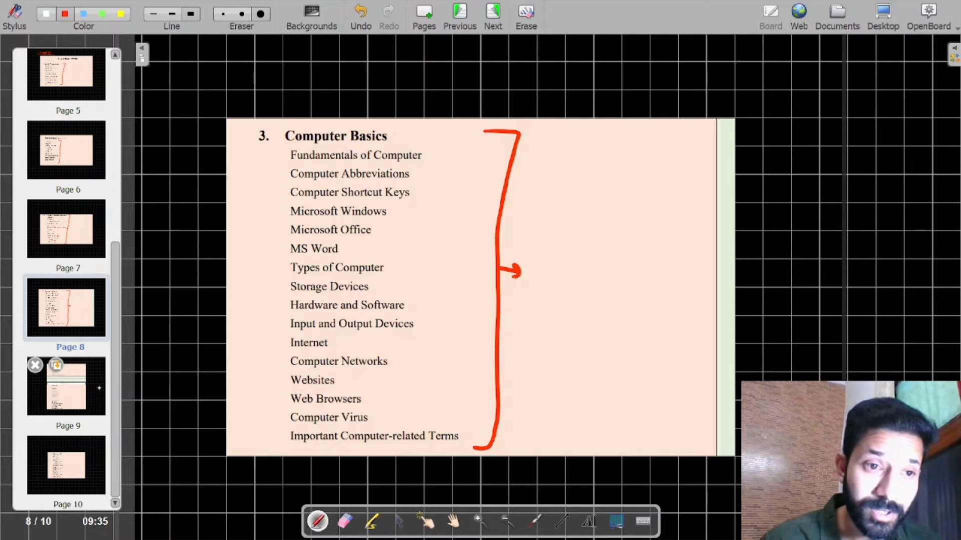
left_click(67, 387)
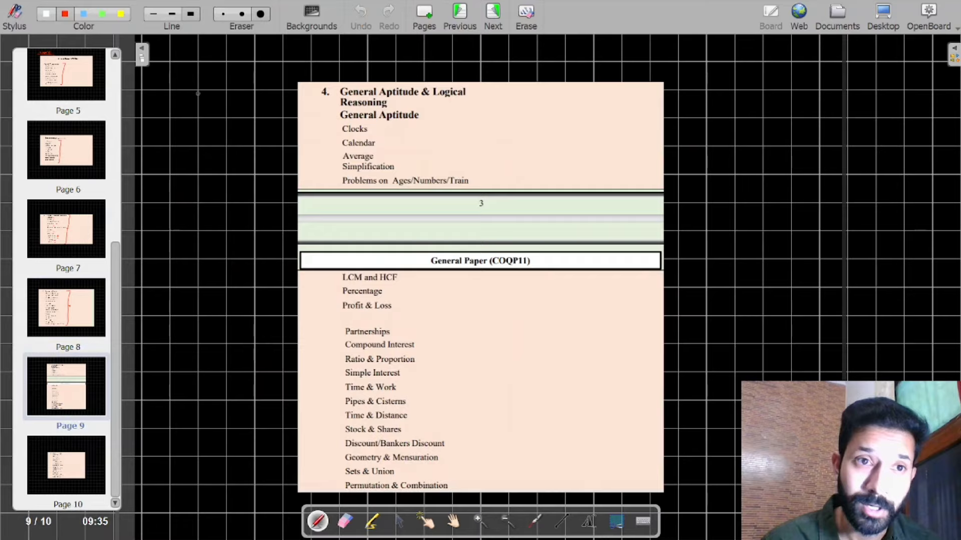
left_click(142, 54)
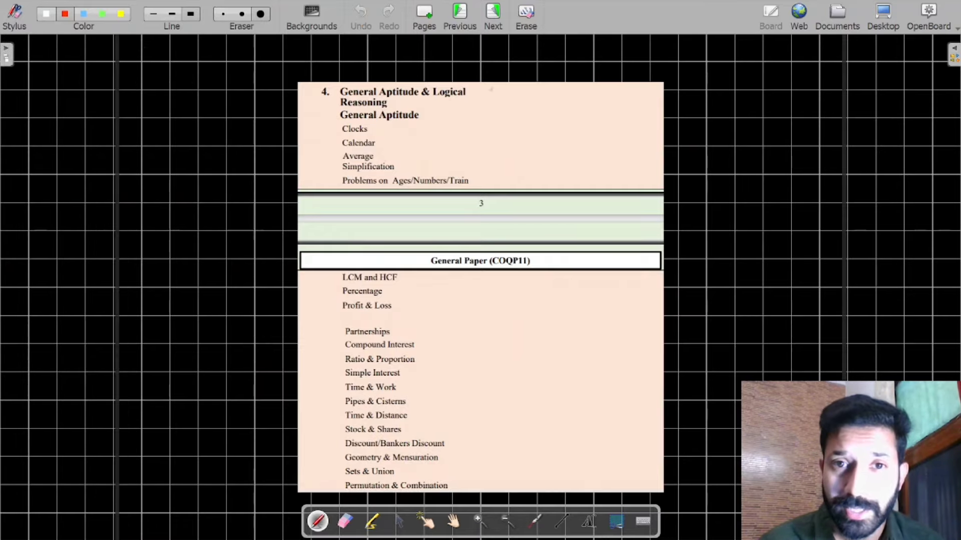
left_click_drag(486, 79, 481, 489)
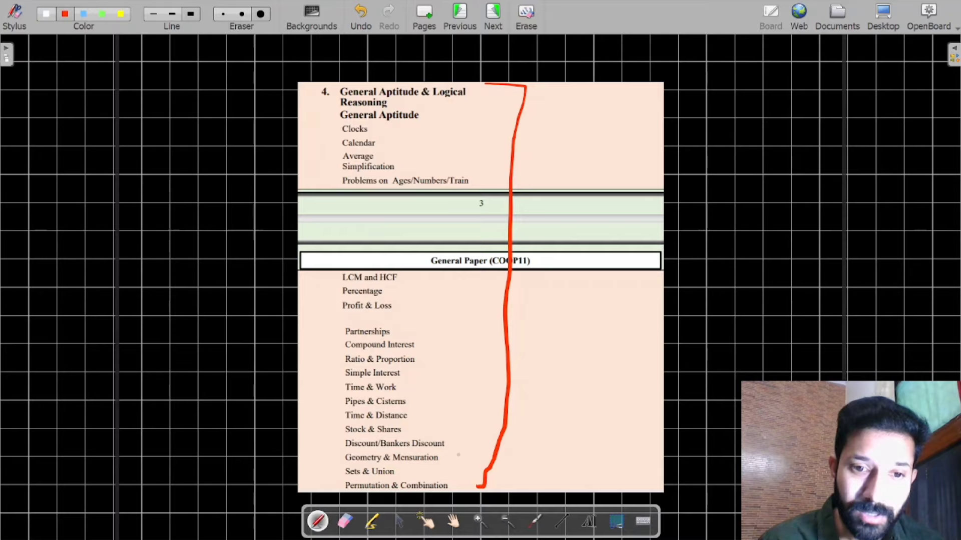
left_click(6, 53)
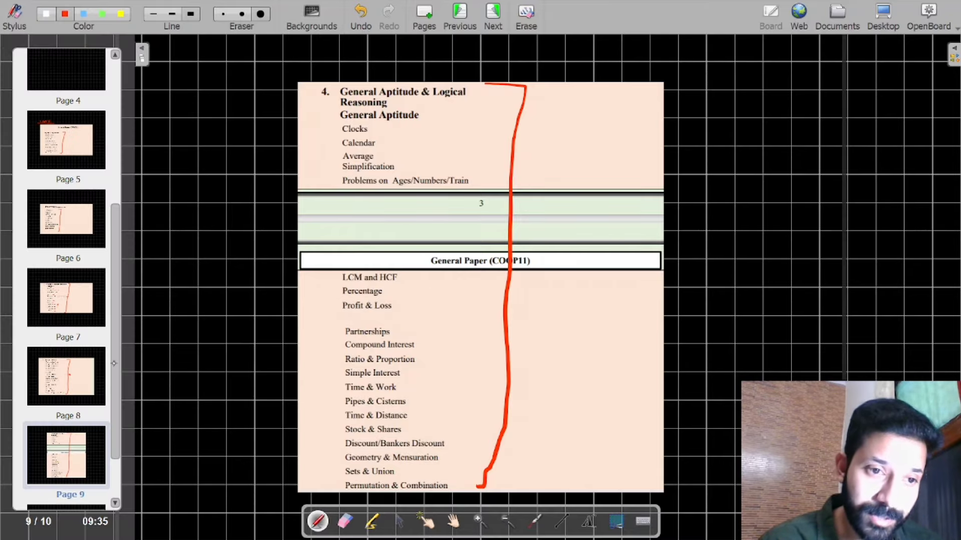
scroll(68, 301, "down", 5)
Step: On page 10, draw a red vertical line beside the Logical Reasoning list with a right-pointing arrow
left_click(71, 466)
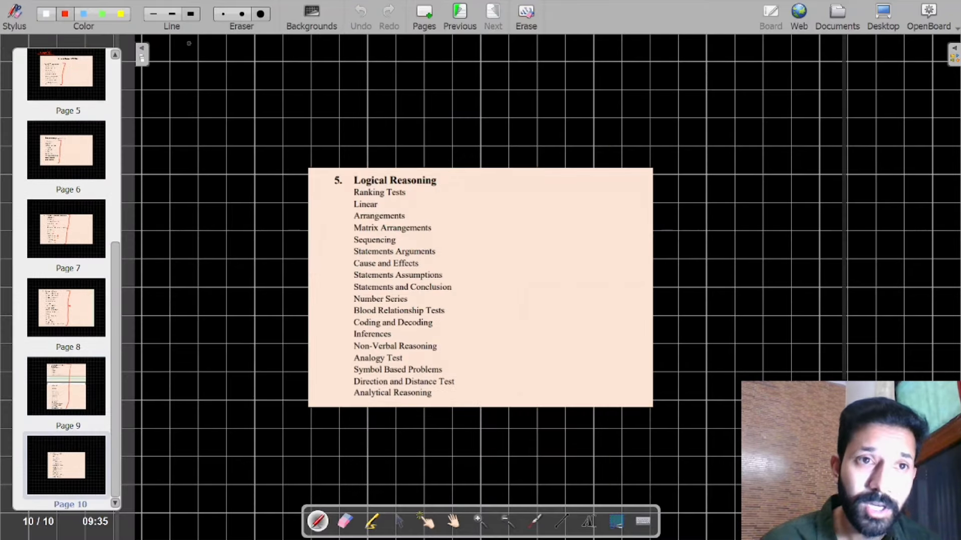
left_click(141, 53)
left_click_drag(503, 173, 485, 411)
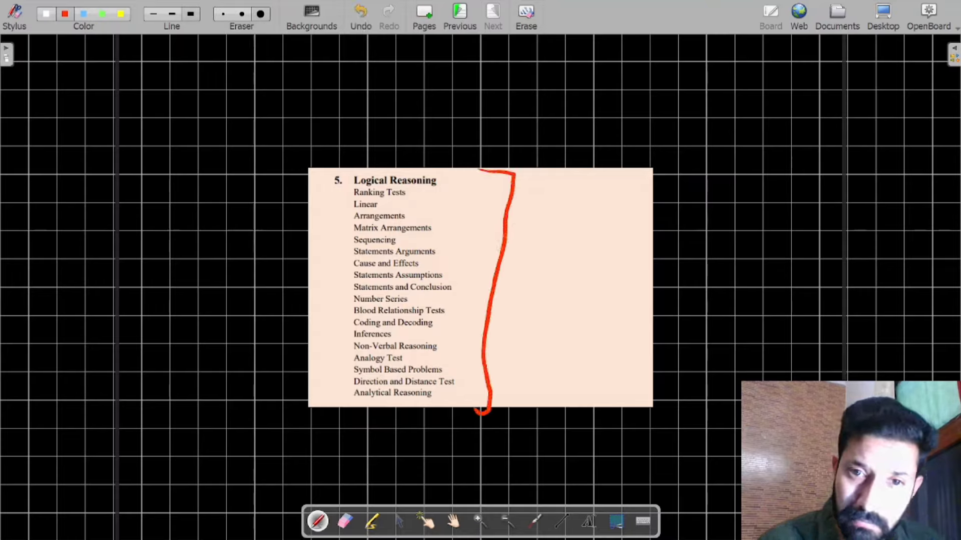
left_click_drag(505, 253, 531, 255)
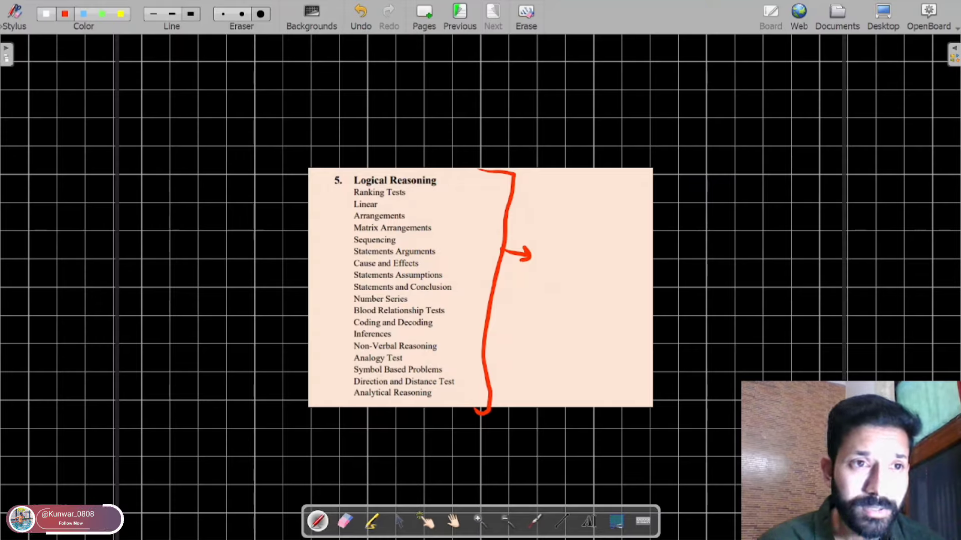
left_click(7, 54)
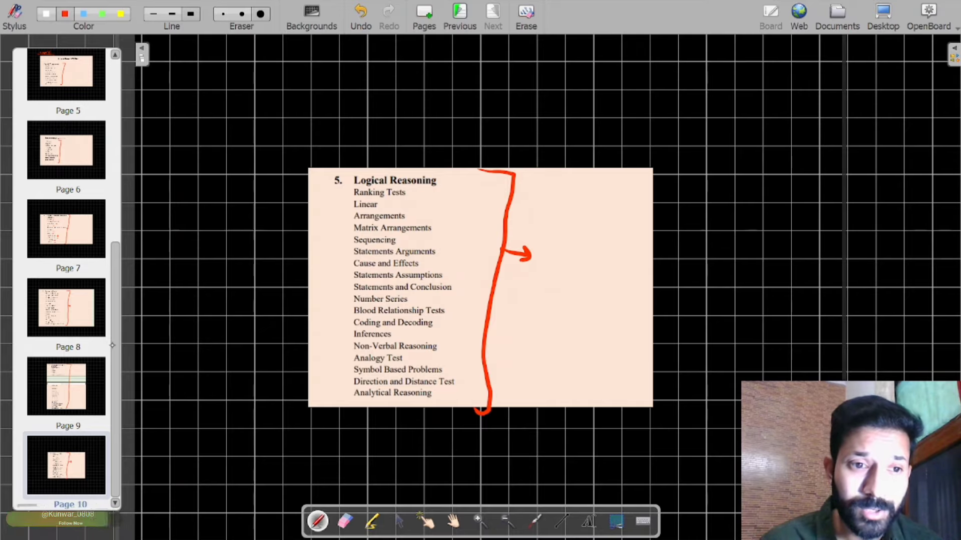
scroll(68, 300, "up", 5)
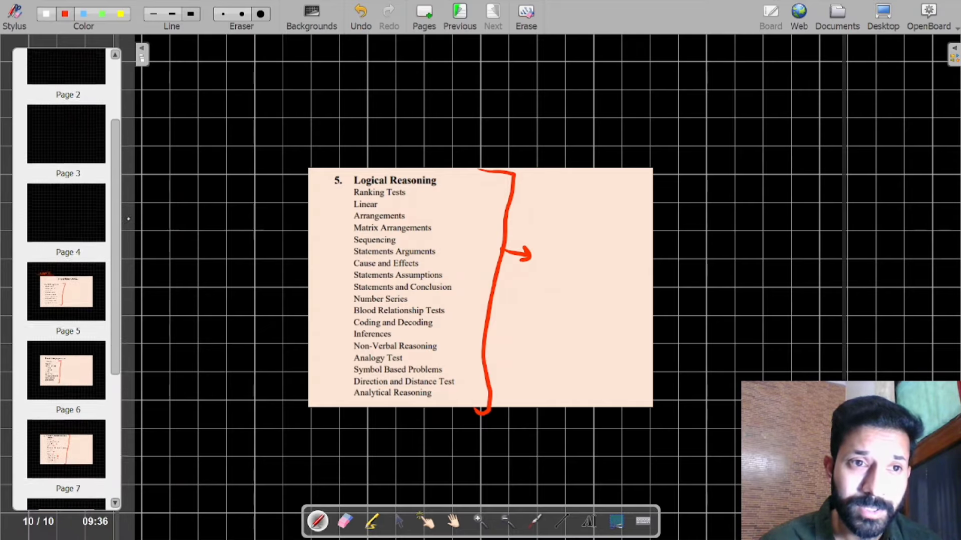
Step: Insert a new page after page 2 and write JULY → 20 JULY in red
left_click(67, 161)
left_click(56, 142)
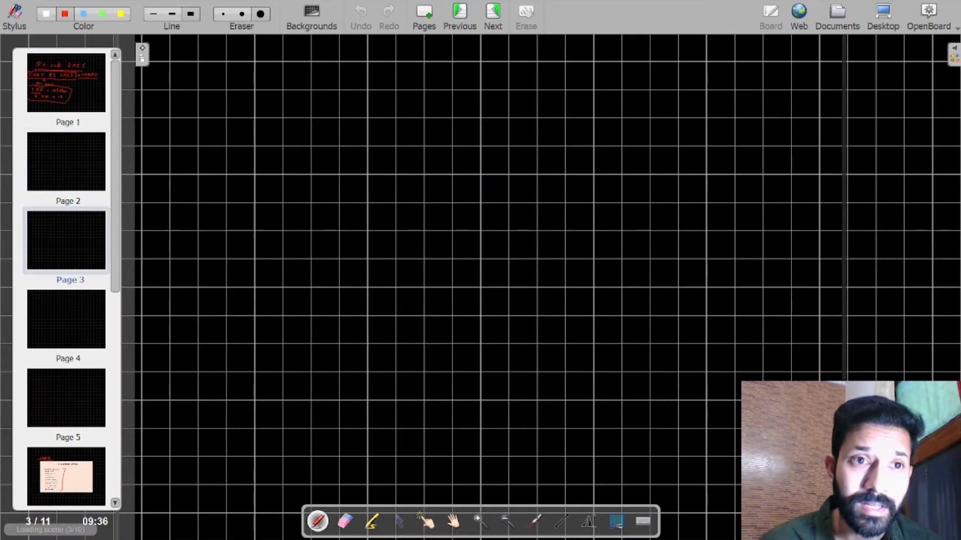
left_click(450, 225)
mouse_move(155, 100)
left_mouse_down()
mouse_move(173, 127)
mouse_move(252, 125)
mouse_move(238, 137)
left_mouse_up()
left_click_drag(319, 126, 338, 133)
mouse_move(406, 125)
left_mouse_down()
mouse_move(421, 144)
mouse_move(487, 145)
mouse_move(490, 127)
left_mouse_up()
mouse_move(500, 125)
left_mouse_down()
mouse_move(516, 147)
mouse_move(550, 149)
mouse_move(560, 138)
left_mouse_up()
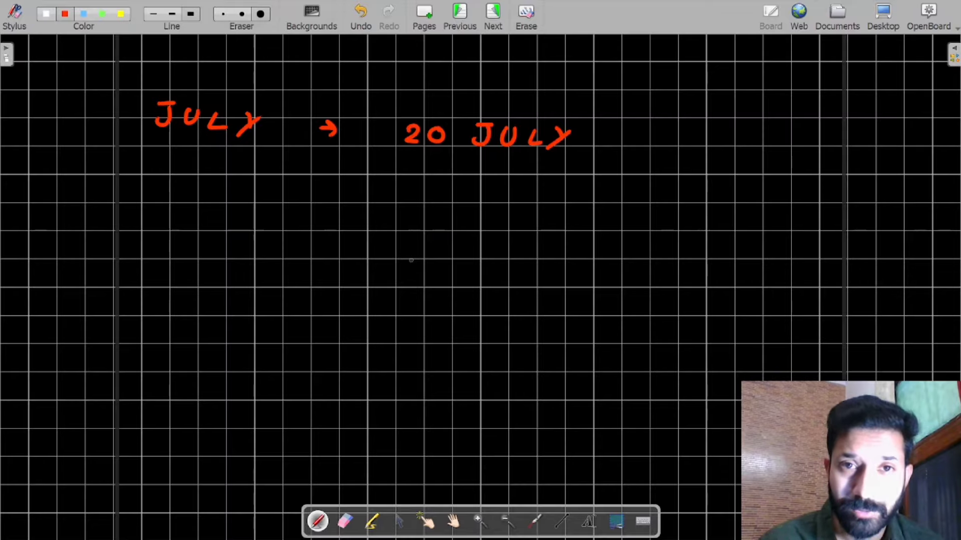
Step: Write a boxed MAY below 20 JULY, with a bracket and arrow to LEARN
mouse_move(391, 256)
left_mouse_down()
mouse_move(436, 271)
mouse_move(429, 259)
mouse_move(462, 264)
mouse_move(448, 282)
left_mouse_up()
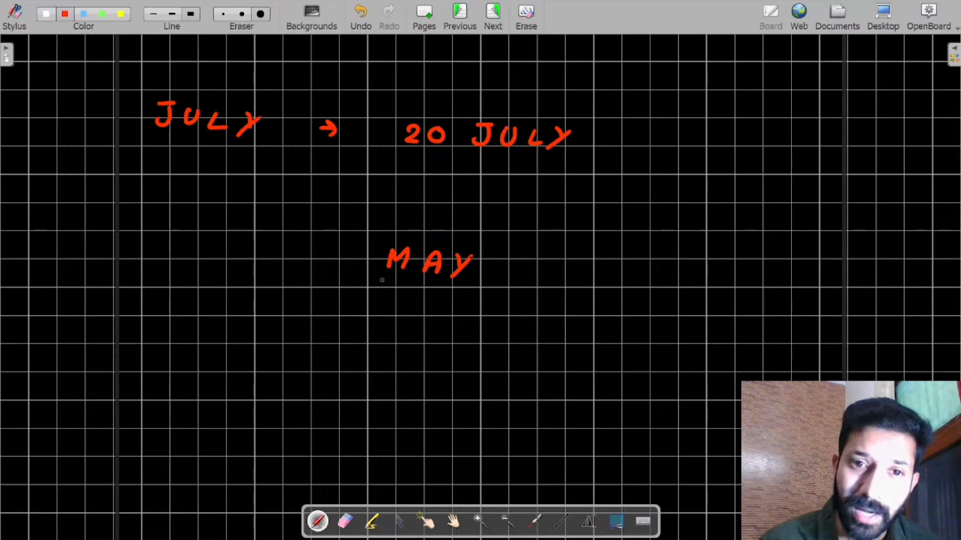
left_click_drag(371, 284, 455, 295)
mouse_move(382, 231)
left_mouse_down()
mouse_move(365, 280)
mouse_move(508, 240)
mouse_move(435, 297)
left_mouse_up()
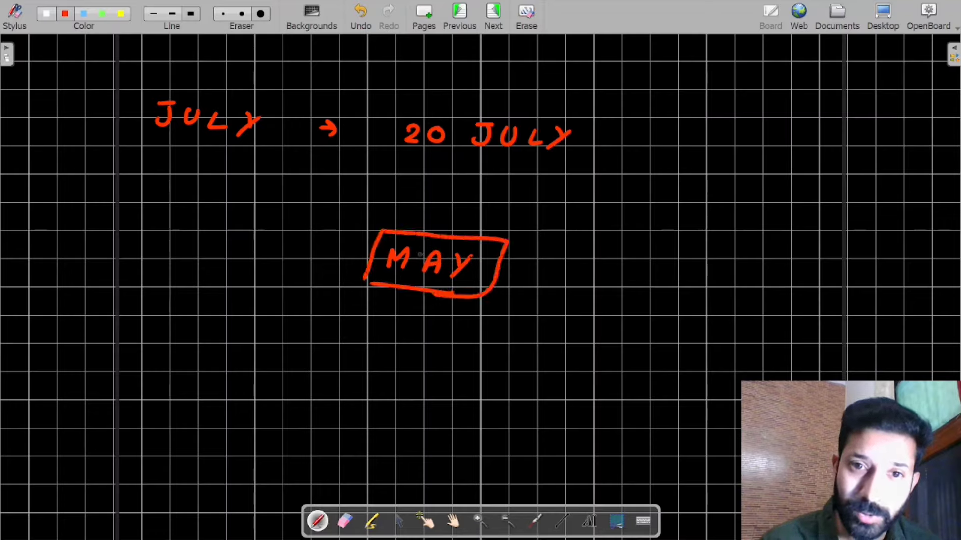
left_click_drag(499, 192, 479, 223)
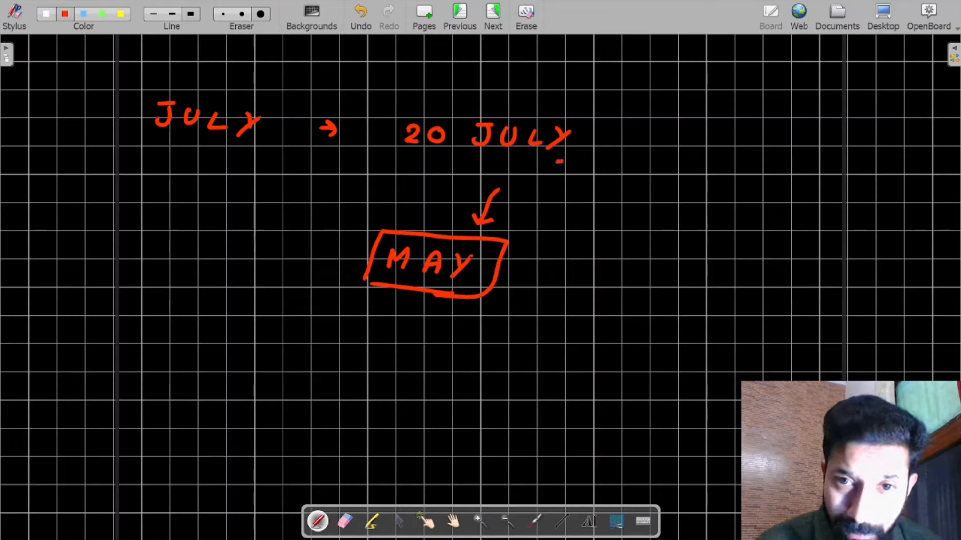
left_click_drag(560, 160, 548, 245)
mouse_move(582, 196)
left_mouse_down()
mouse_move(610, 197)
mouse_move(601, 204)
left_mouse_up()
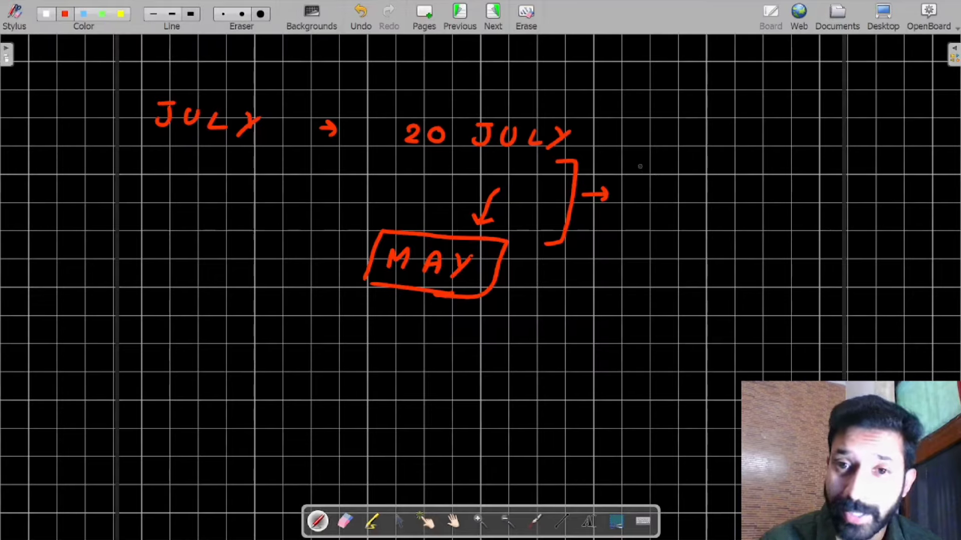
mouse_move(636, 159)
left_mouse_down()
mouse_move(649, 176)
mouse_move(720, 169)
mouse_move(737, 181)
mouse_move(758, 159)
left_mouse_up()
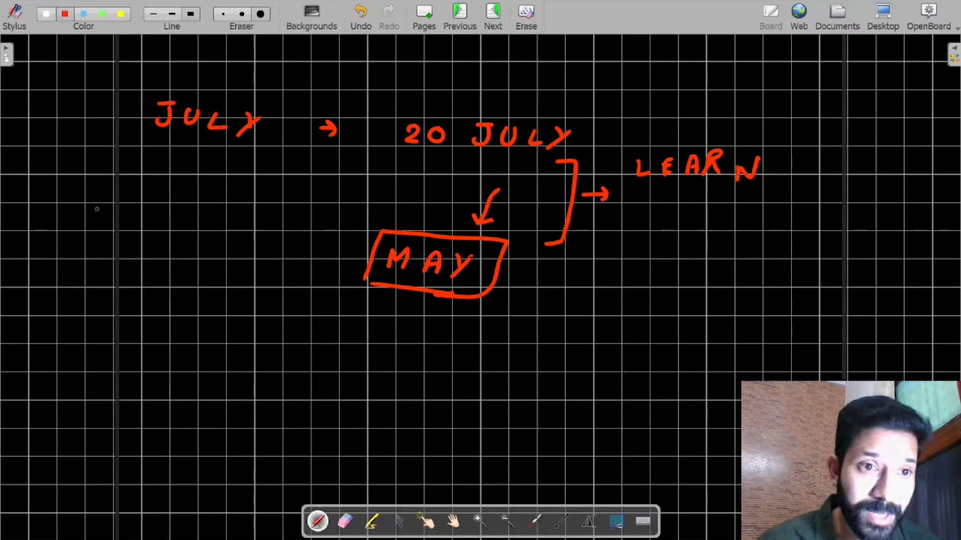
Step: Write KNOW on the left, with arrows leading down to ANALYSE and THINKING
mouse_move(109, 205)
left_mouse_down()
mouse_move(113, 224)
mouse_move(138, 206)
mouse_move(159, 221)
mouse_move(186, 206)
left_mouse_up()
mouse_move(120, 238)
left_mouse_down()
mouse_move(149, 269)
mouse_move(225, 263)
mouse_move(242, 283)
mouse_move(288, 291)
left_mouse_up()
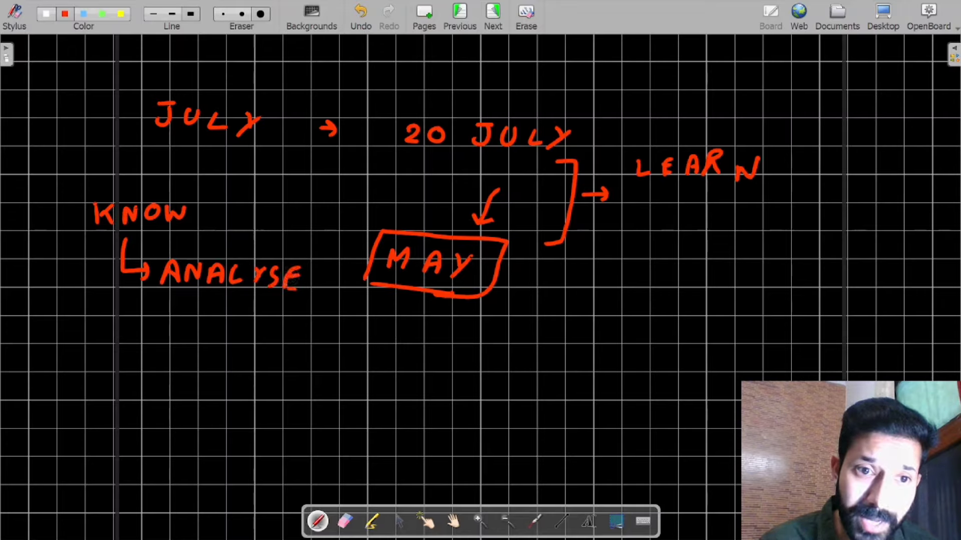
mouse_move(201, 308)
left_mouse_down()
mouse_move(234, 337)
mouse_move(273, 324)
mouse_move(262, 347)
left_mouse_up()
mouse_move(283, 325)
left_mouse_down()
mouse_move(286, 348)
mouse_move(297, 343)
left_mouse_up()
mouse_move(284, 335)
left_mouse_down()
mouse_move(312, 345)
mouse_move(337, 327)
left_mouse_up()
left_click_drag(338, 328, 350, 347)
mouse_move(364, 325)
left_mouse_down()
mouse_move(362, 348)
mouse_move(420, 351)
left_mouse_up()
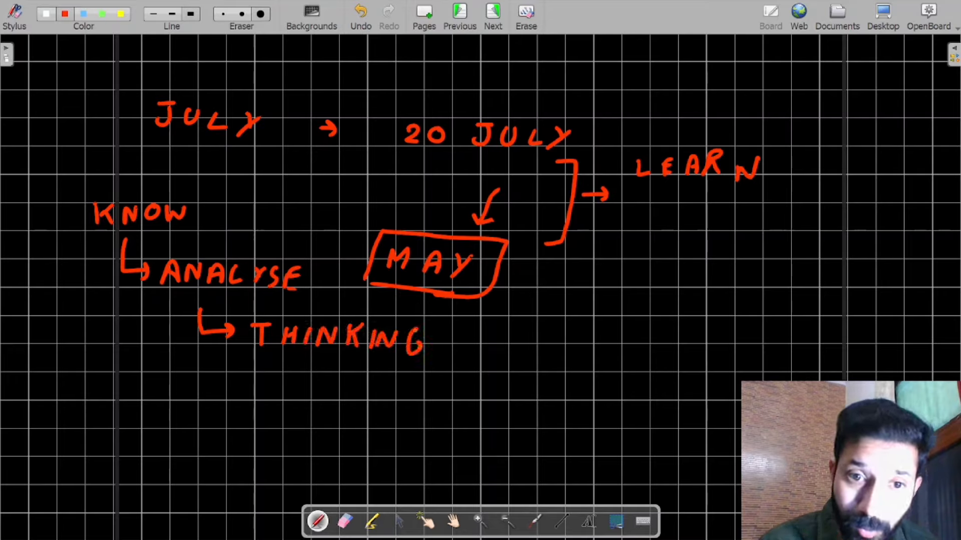
Step: Add an arrow from THINKING and write INTENTION below it
mouse_move(316, 360)
left_mouse_down()
mouse_move(319, 392)
mouse_move(357, 387)
left_mouse_up()
mouse_move(353, 380)
left_mouse_down()
mouse_move(354, 397)
mouse_move(392, 399)
mouse_move(412, 380)
left_mouse_up()
mouse_move(412, 379)
left_mouse_down()
mouse_move(428, 398)
mouse_move(469, 380)
left_mouse_up()
mouse_move(457, 381)
left_mouse_down()
mouse_move(458, 403)
mouse_move(515, 383)
left_mouse_up()
mouse_move(515, 383)
left_mouse_down()
mouse_move(525, 401)
mouse_move(560, 379)
left_mouse_up()
mouse_move(545, 383)
left_mouse_down()
mouse_move(547, 407)
mouse_move(586, 398)
mouse_move(611, 414)
left_mouse_up()
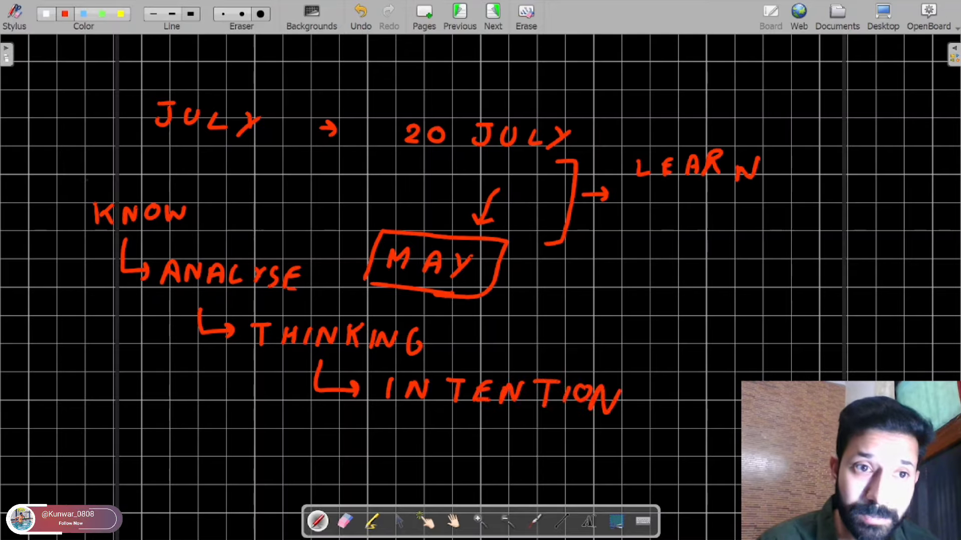
Step: Draw boxes around KNOW, ANALYSE, THINKING and INTENTION
left_click_drag(79, 181, 136, 179)
mouse_move(77, 179)
left_mouse_down()
mouse_move(62, 244)
mouse_move(202, 240)
mouse_move(217, 201)
left_mouse_up()
left_click_drag(217, 195, 177, 186)
left_click_drag(113, 183, 180, 185)
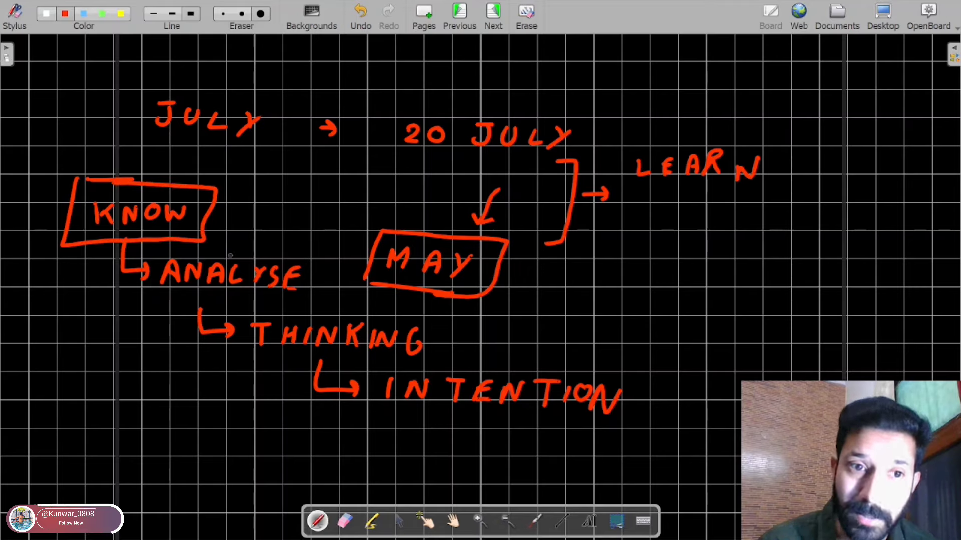
mouse_move(142, 249)
left_mouse_down()
mouse_move(139, 318)
mouse_move(298, 315)
mouse_move(333, 252)
mouse_move(181, 245)
left_mouse_up()
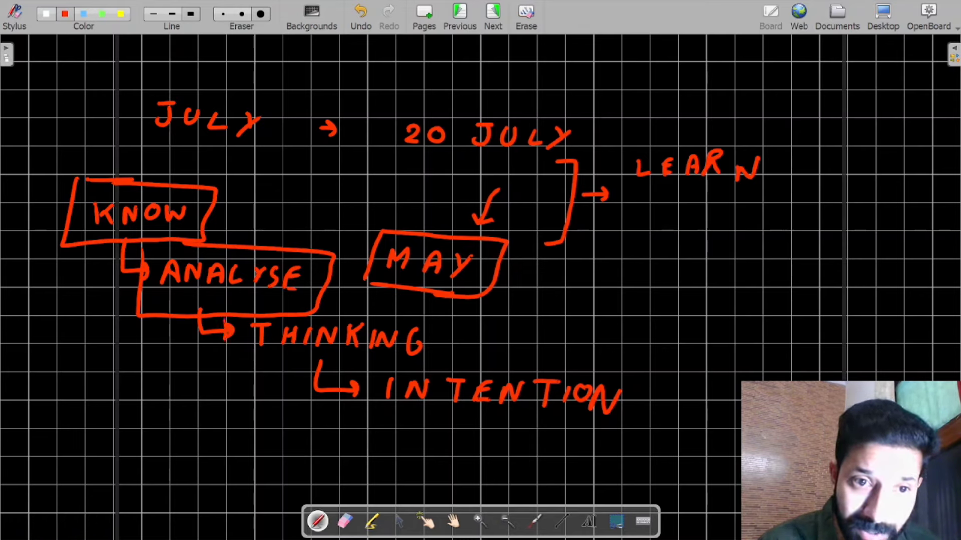
mouse_move(222, 330)
left_mouse_down()
mouse_move(395, 314)
mouse_move(317, 310)
left_mouse_up()
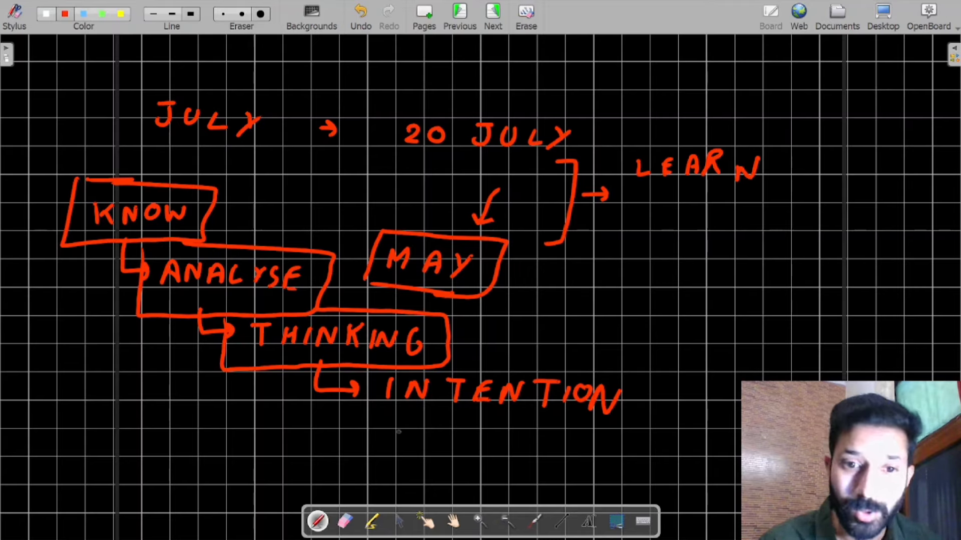
mouse_move(337, 368)
left_mouse_down()
mouse_move(335, 417)
mouse_move(653, 435)
mouse_move(564, 372)
mouse_move(440, 357)
left_mouse_up()
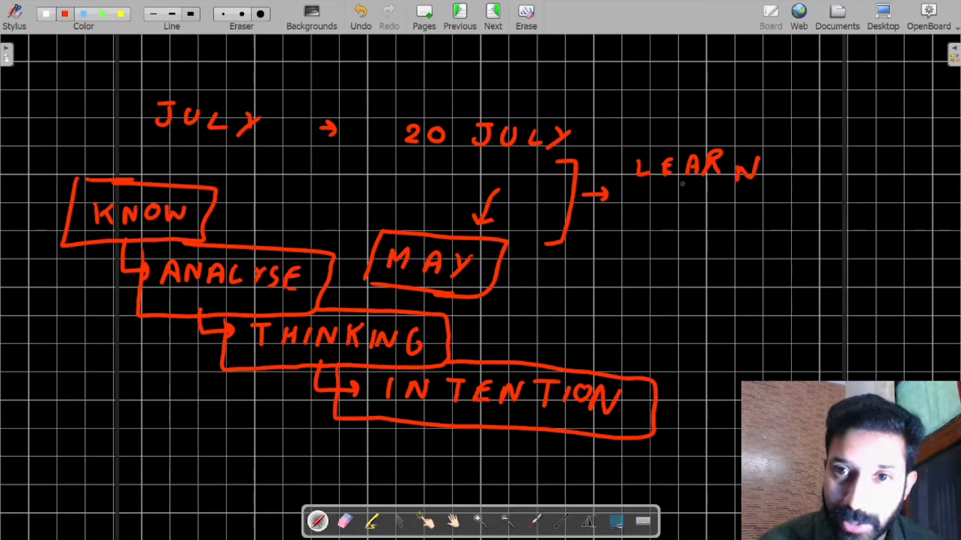
Step: Underline LEARN and add an arrow down to a boxed REVISE
left_click_drag(638, 187, 751, 187)
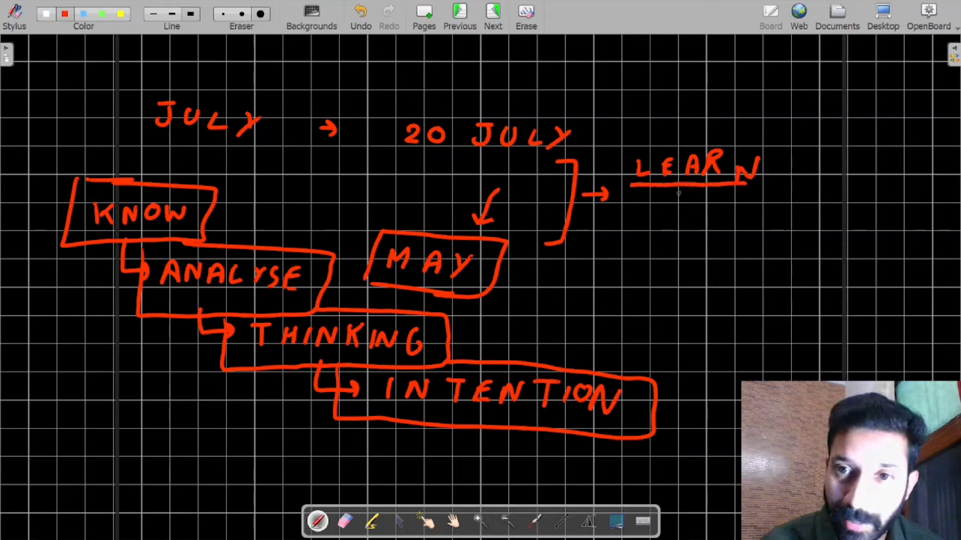
left_click_drag(682, 189, 679, 205)
mouse_move(612, 220)
left_mouse_down()
mouse_move(627, 238)
mouse_move(676, 222)
mouse_move(703, 247)
left_mouse_up()
mouse_move(730, 224)
left_mouse_down()
mouse_move(728, 250)
mouse_move(746, 226)
left_mouse_up()
left_click_drag(730, 236, 743, 236)
left_click_drag(730, 248, 743, 248)
left_click_drag(597, 259, 724, 261)
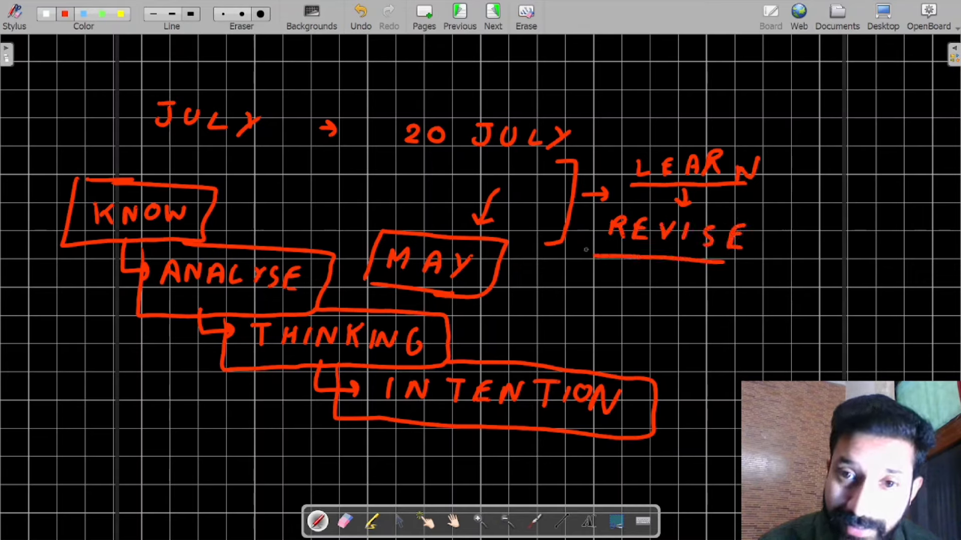
mouse_move(595, 239)
left_mouse_down()
mouse_move(668, 208)
mouse_move(773, 214)
mouse_move(699, 262)
mouse_move(609, 298)
mouse_move(633, 284)
mouse_move(656, 302)
left_mouse_up()
Step: Erase the half-written word below REVISE and switch back to the pen
left_click_drag(671, 291, 674, 307)
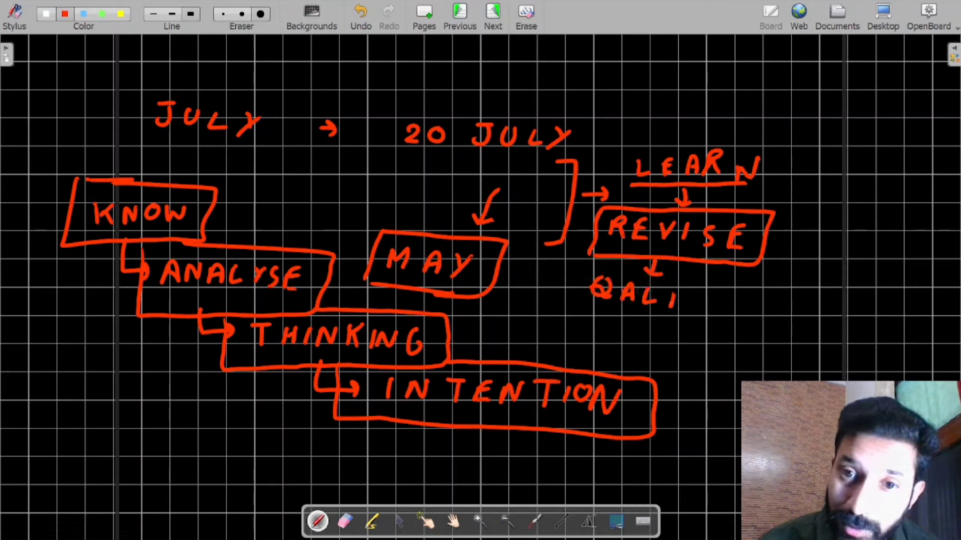
left_click(345, 521)
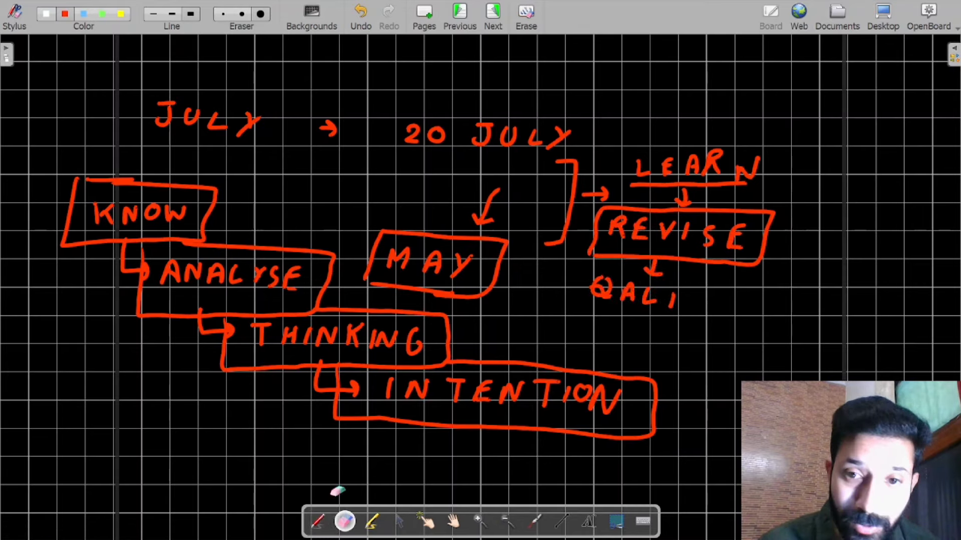
mouse_move(646, 301)
left_mouse_down()
mouse_move(581, 304)
mouse_move(676, 308)
left_mouse_up()
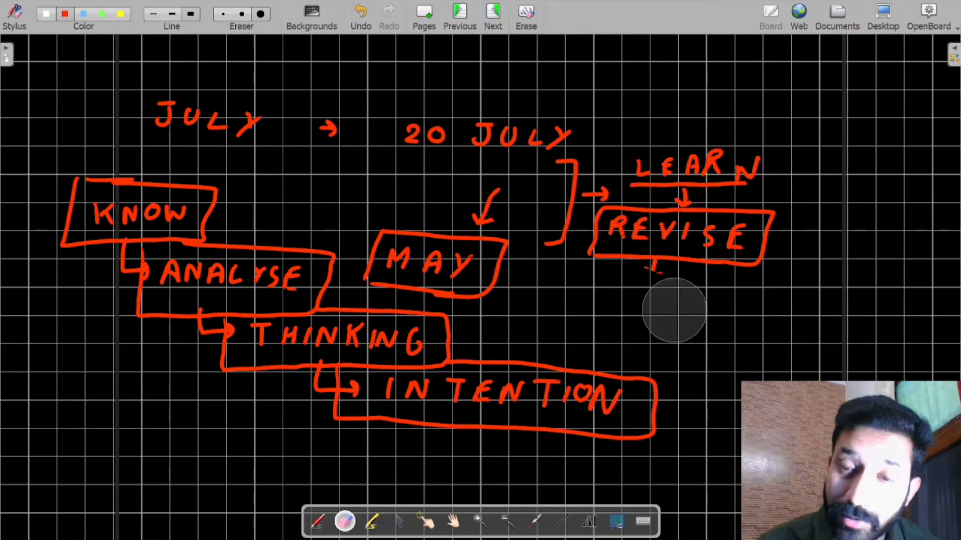
left_click(317, 521)
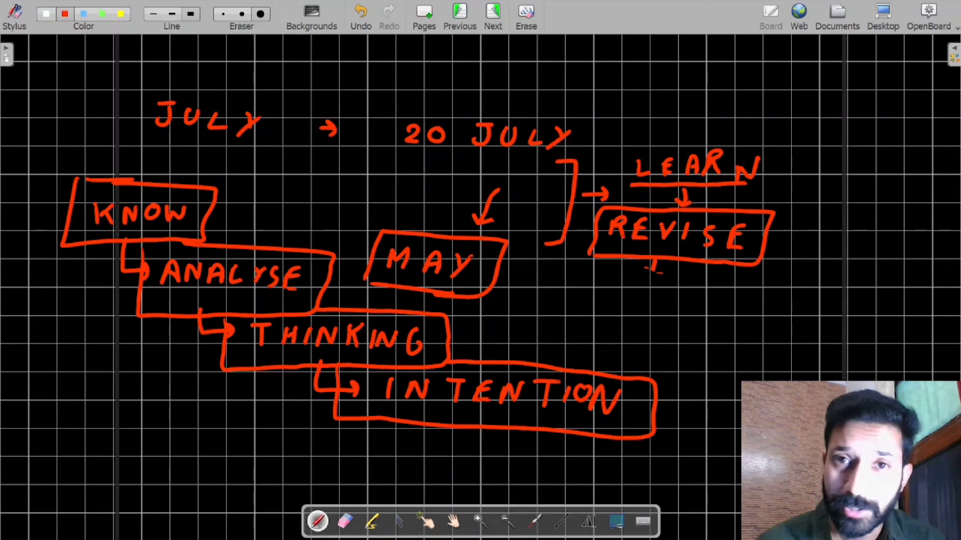
left_click(883, 14)
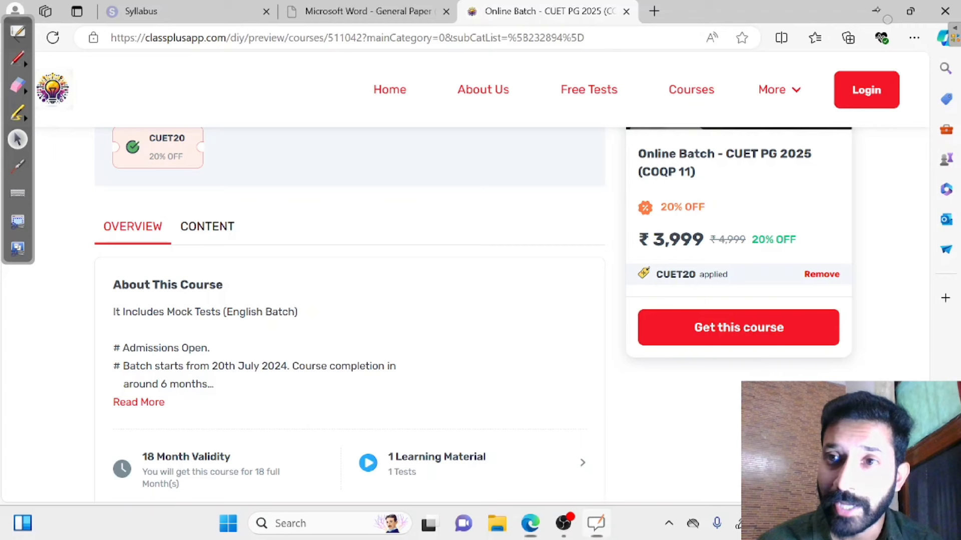
scroll(481, 300, "up", 1)
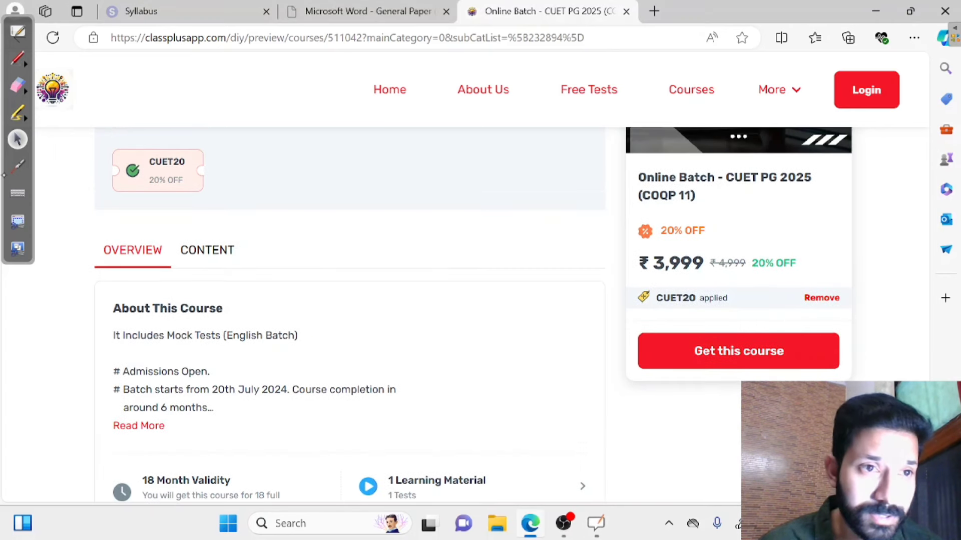
scroll(480, 300, "up", 2)
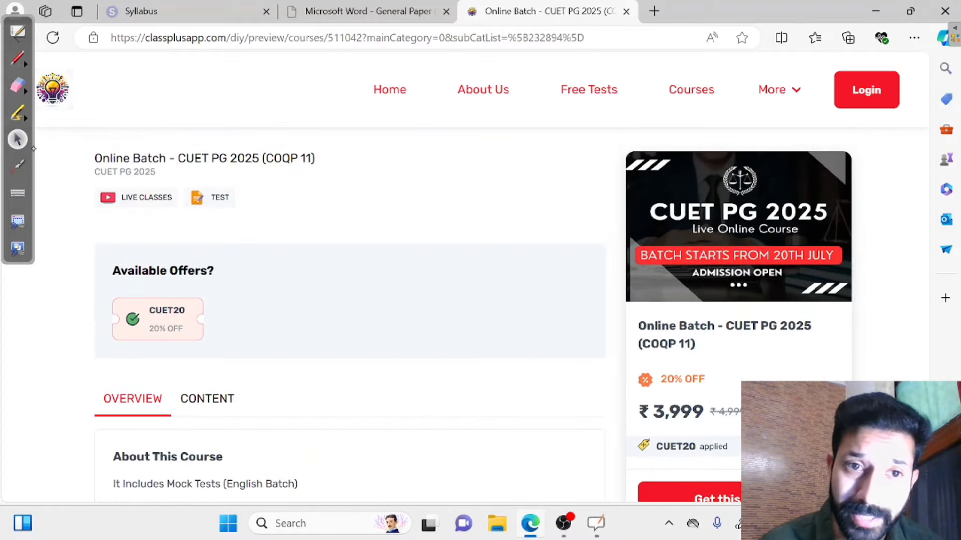
scroll(480, 301, "down", 1)
scroll(480, 300, "up", 1)
scroll(481, 301, "down", 1)
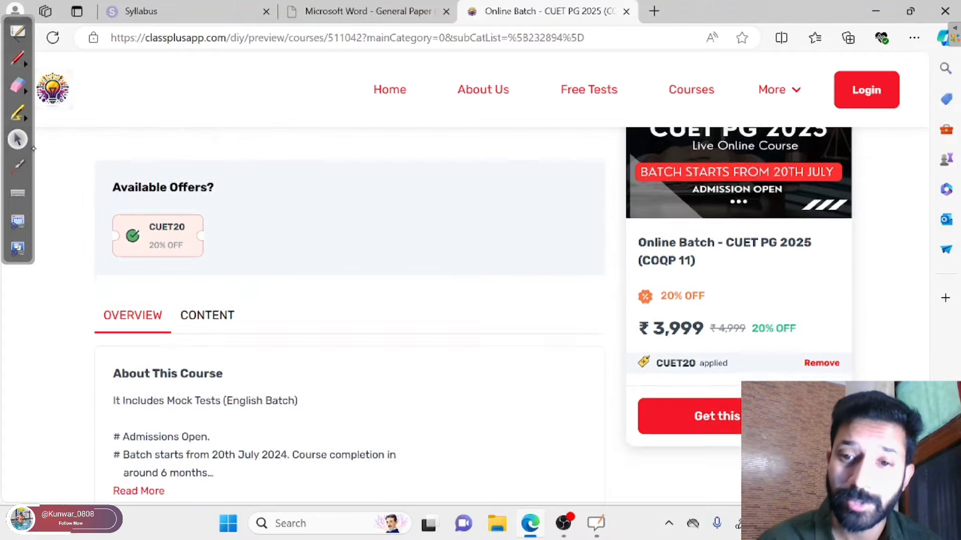
scroll(481, 300, "up", 1)
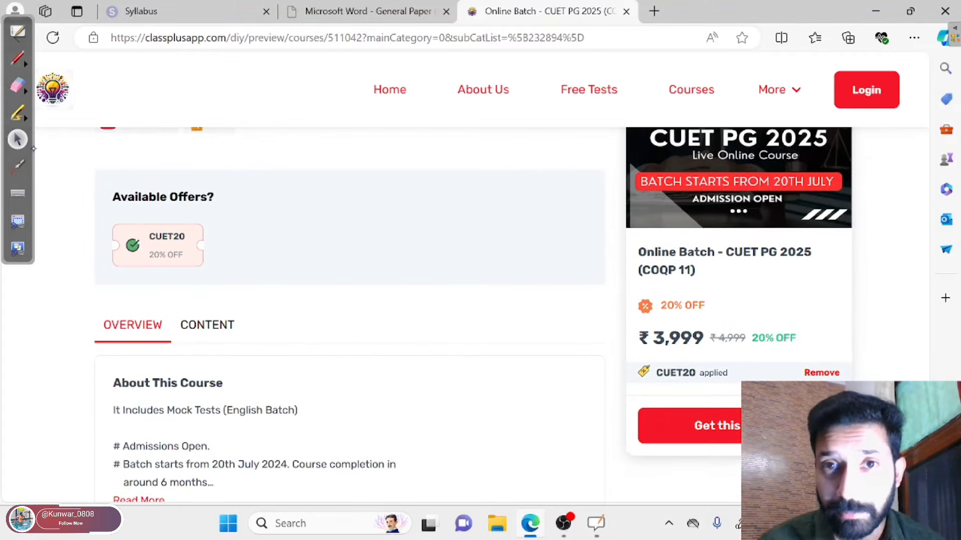
scroll(346, 300, "up", 1)
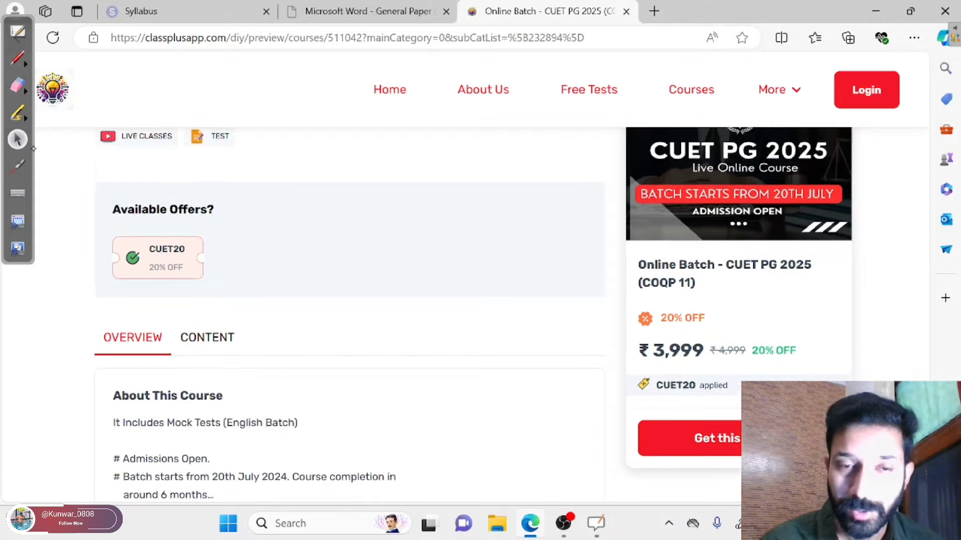
scroll(345, 300, "down", 1)
scroll(345, 300, "down", 2)
scroll(345, 301, "down", 2)
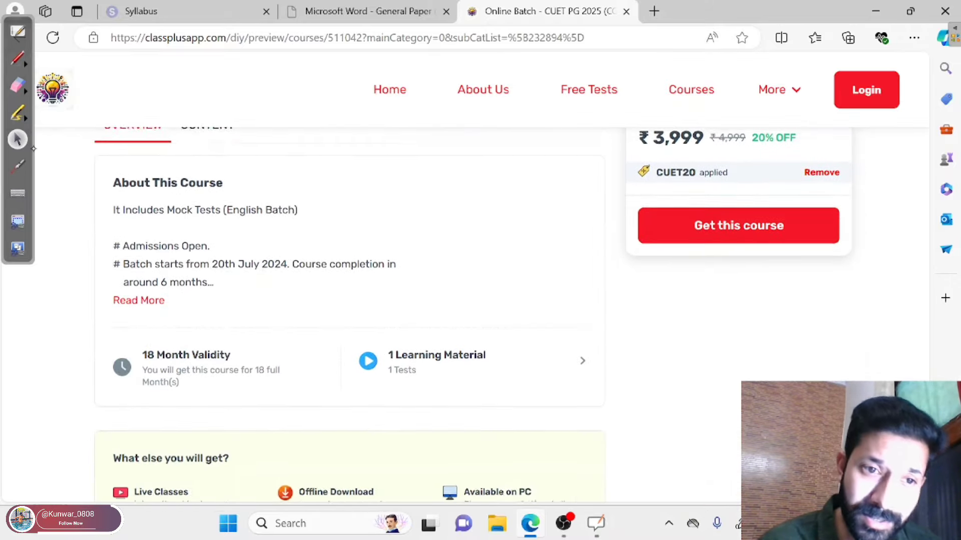
scroll(346, 301, "down", 1)
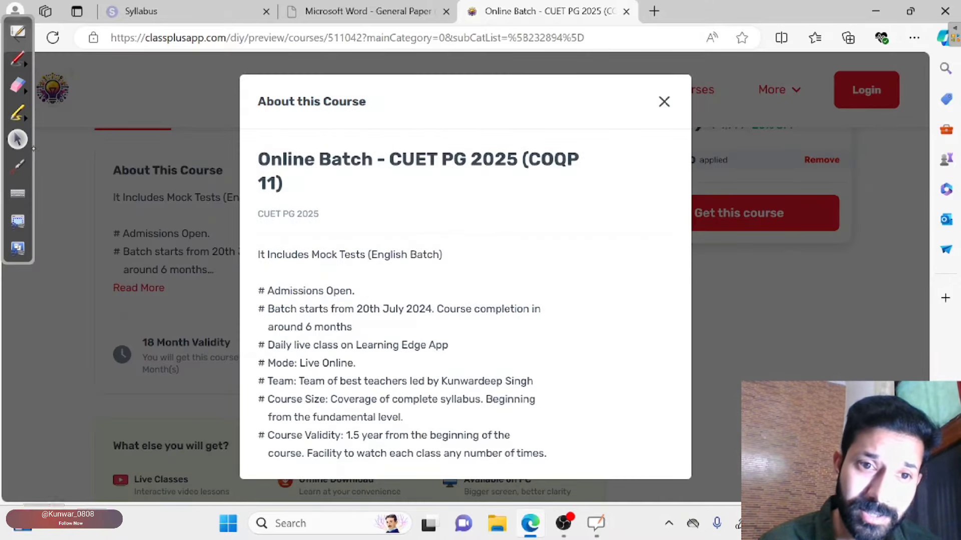
scroll(466, 301, "down", 2)
scroll(465, 301, "down", 3)
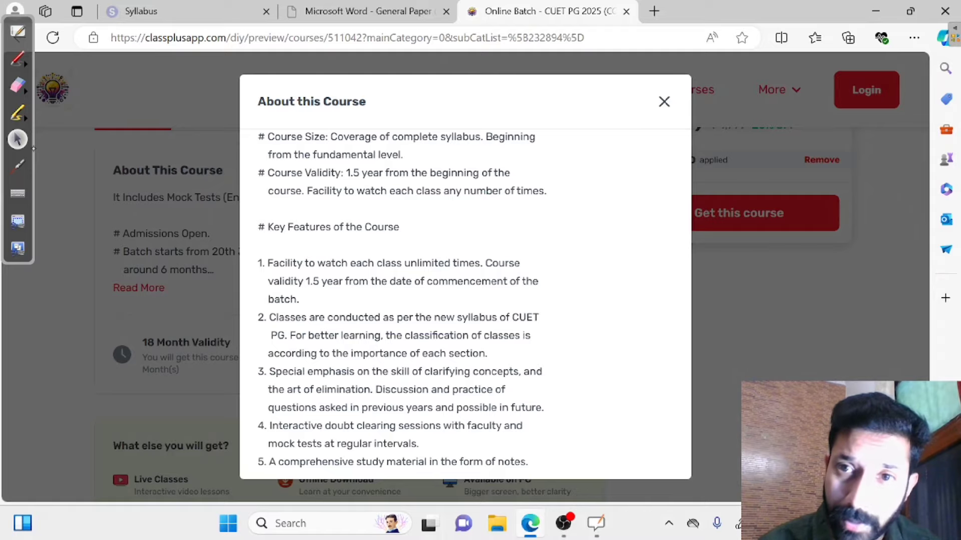
key("Escape")
scroll(346, 301, "down", 3)
scroll(346, 300, "down", 1)
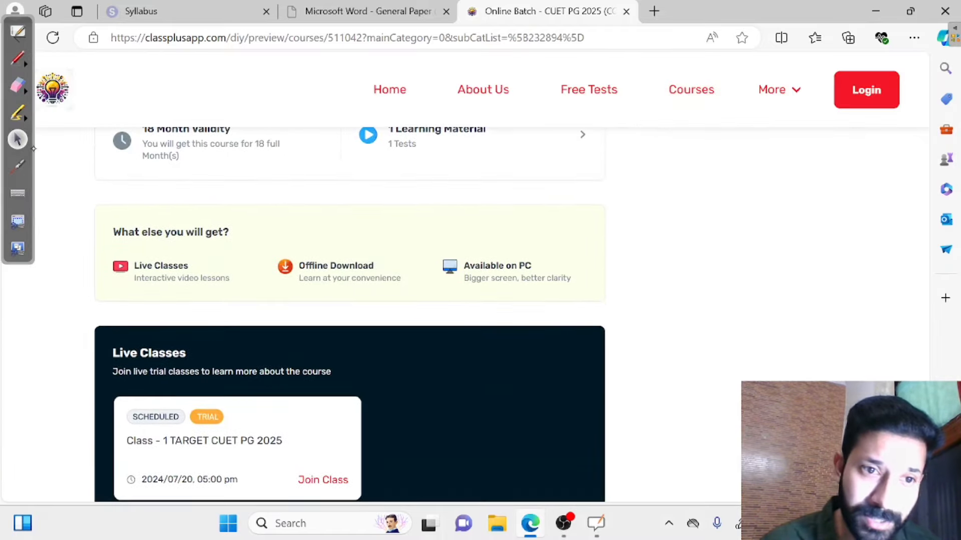
scroll(345, 300, "down", 1)
scroll(346, 300, "up", 1)
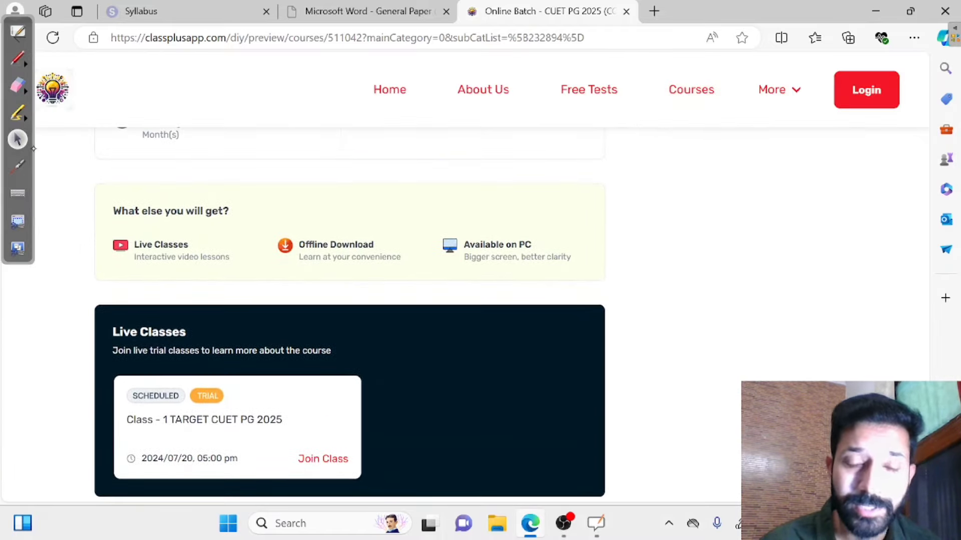
scroll(345, 301, "down", 1)
scroll(345, 301, "down", 1)
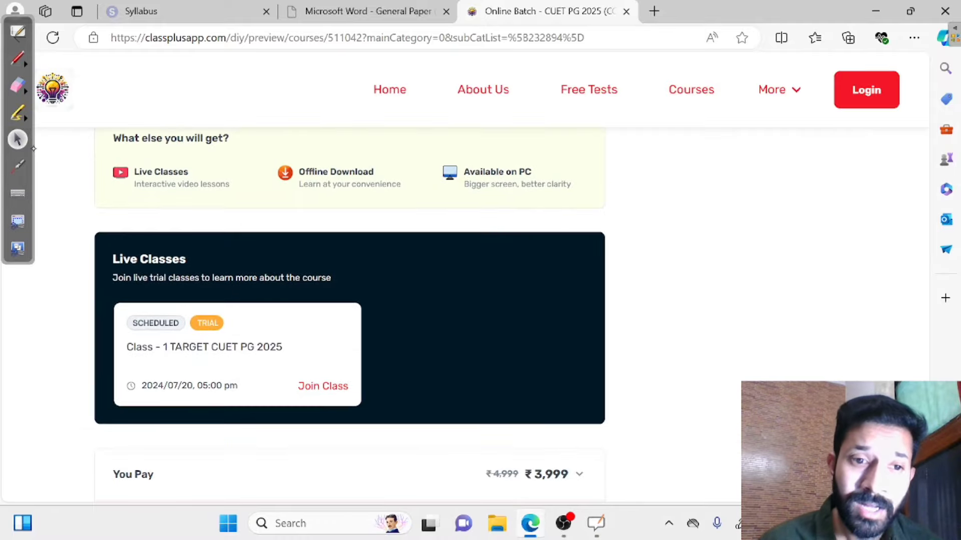
scroll(346, 300, "down", 3)
scroll(345, 300, "down", 1)
scroll(345, 300, "up", 1)
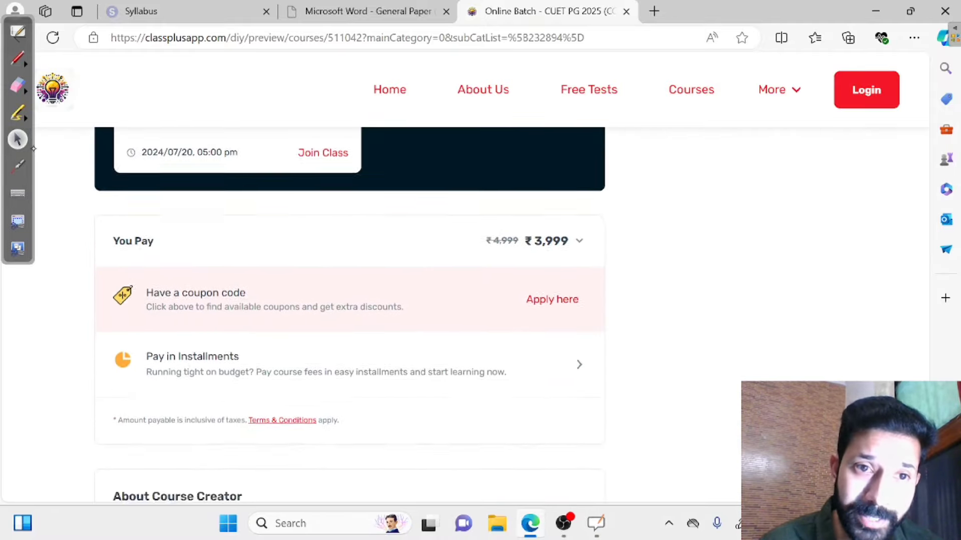
scroll(346, 300, "up", 1)
scroll(346, 301, "up", 1)
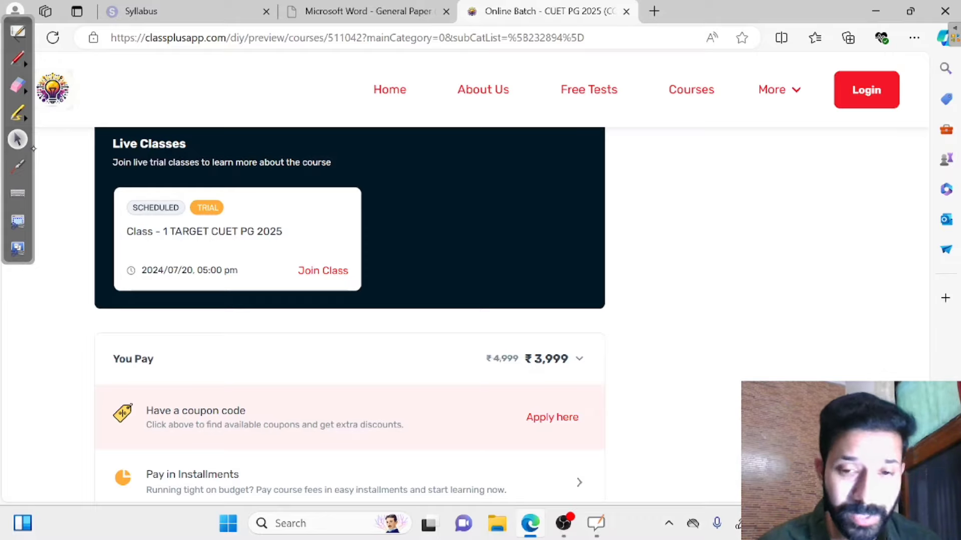
scroll(349, 301, "down", 3)
scroll(348, 300, "down", 3)
scroll(350, 301, "down", 3)
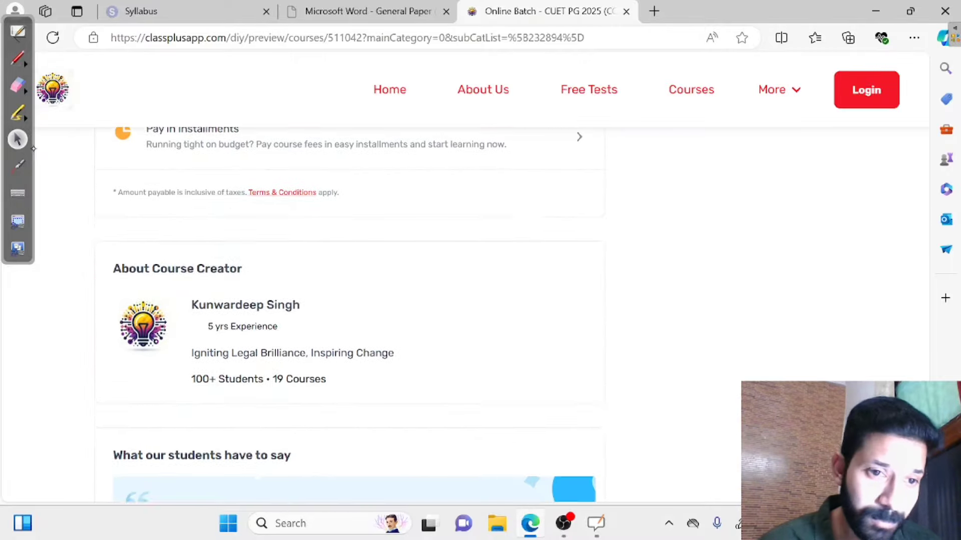
scroll(350, 300, "down", 2)
scroll(349, 300, "up", 3)
scroll(349, 301, "up", 5)
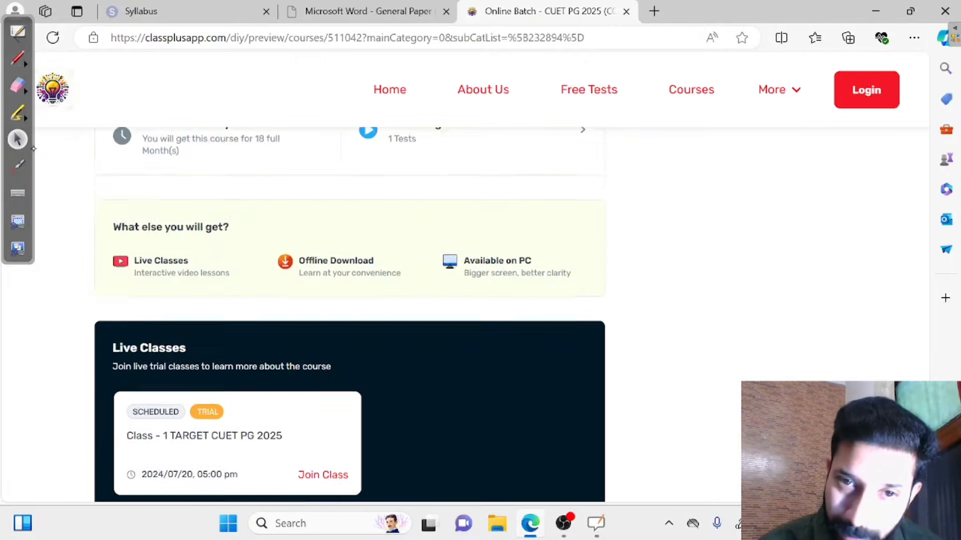
scroll(349, 301, "up", 4)
scroll(349, 301, "up", 2)
scroll(348, 301, "down", 4)
scroll(349, 300, "down", 4)
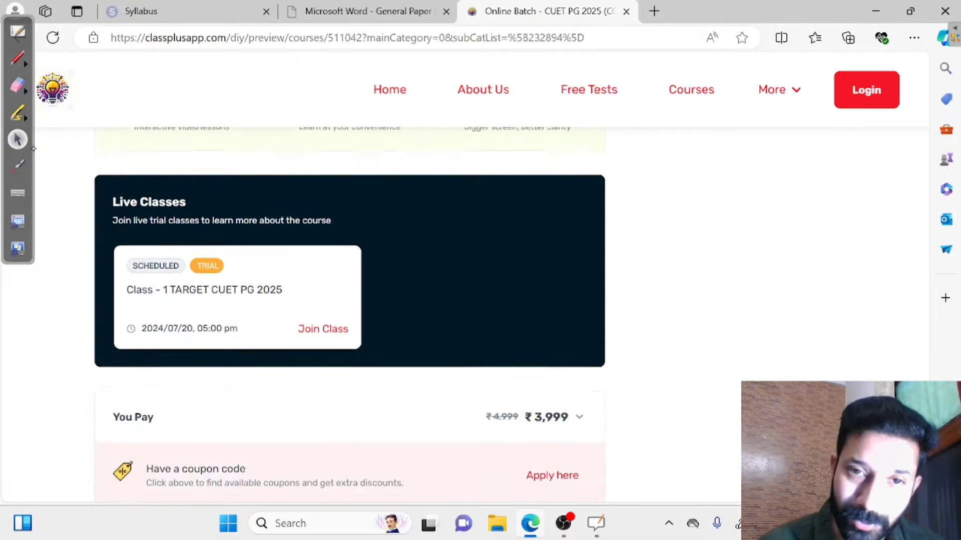
scroll(349, 300, "down", 1)
scroll(349, 300, "up", 4)
scroll(349, 300, "up", 3)
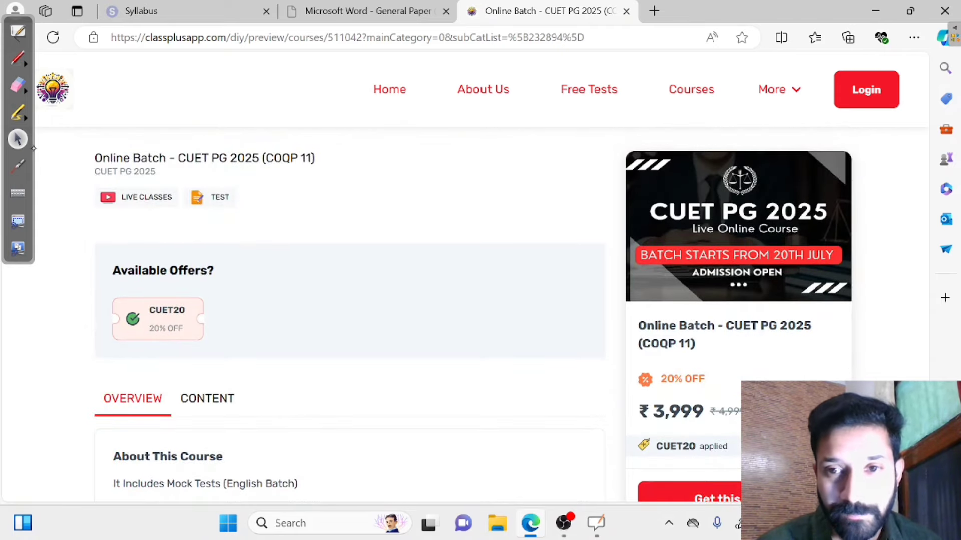
scroll(350, 300, "down", 2)
scroll(349, 301, "down", 2)
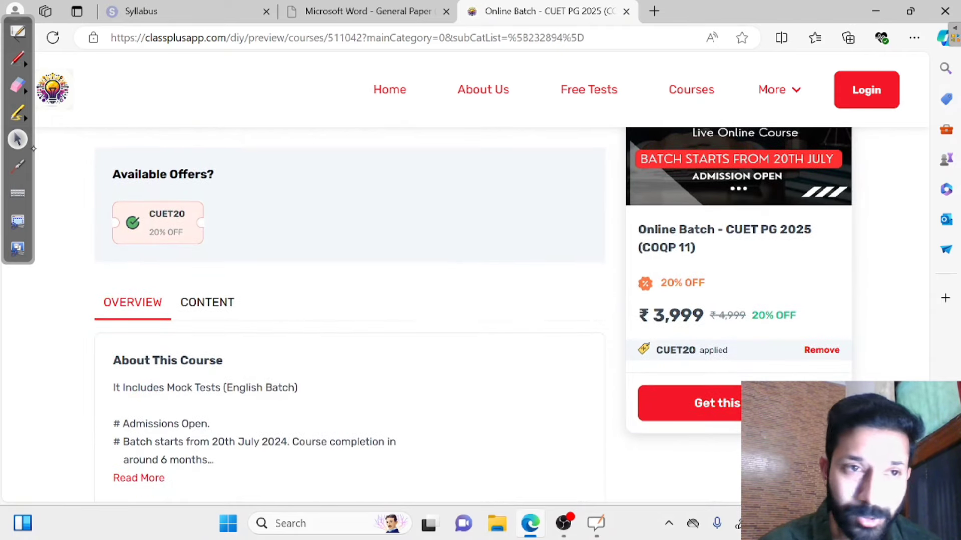
key("alt+Tab")
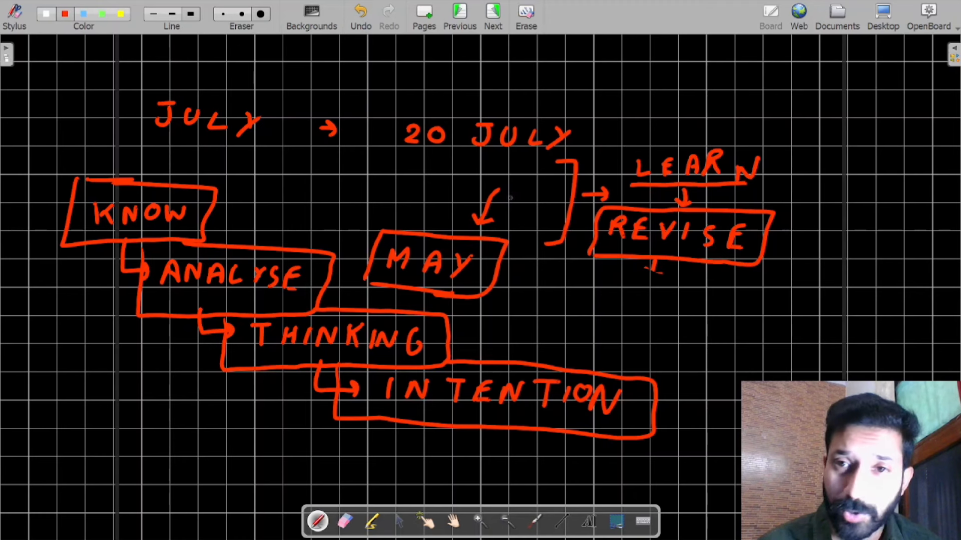